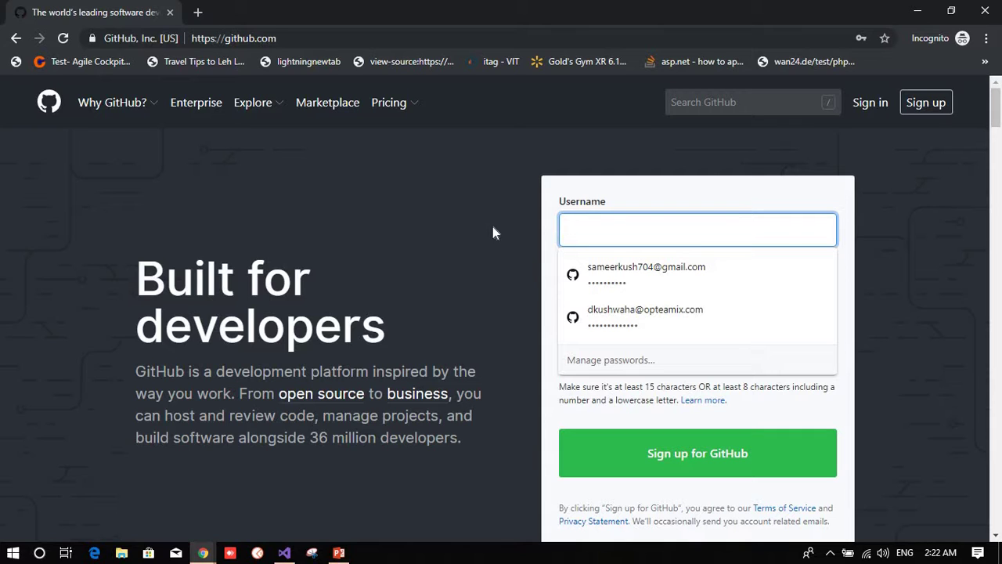
# Step: Try a couple of candidate usernames in the sign-up Username field; both are taken
pyautogui.write('DK12')
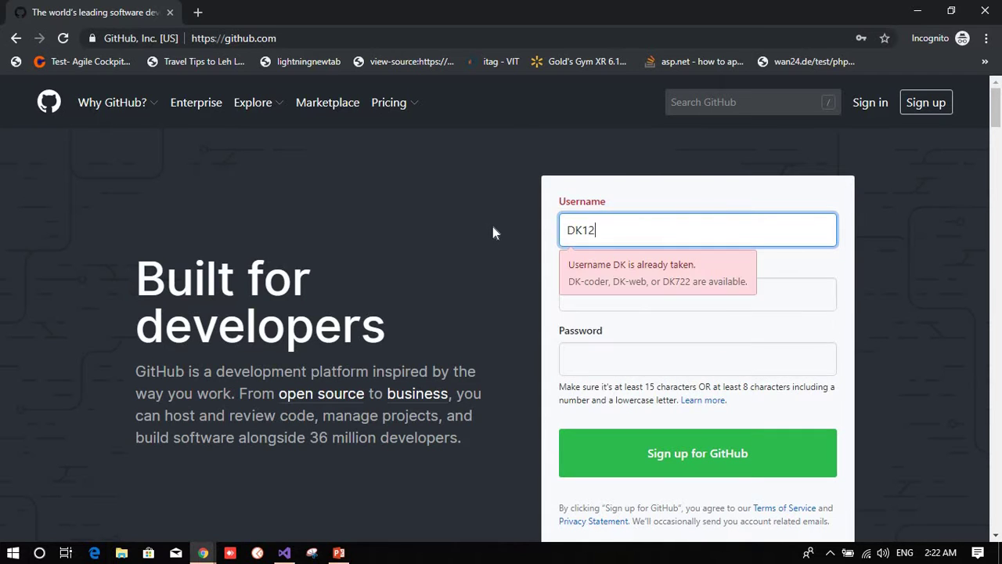
pyautogui.write('34567')
pyautogui.press('Tab')
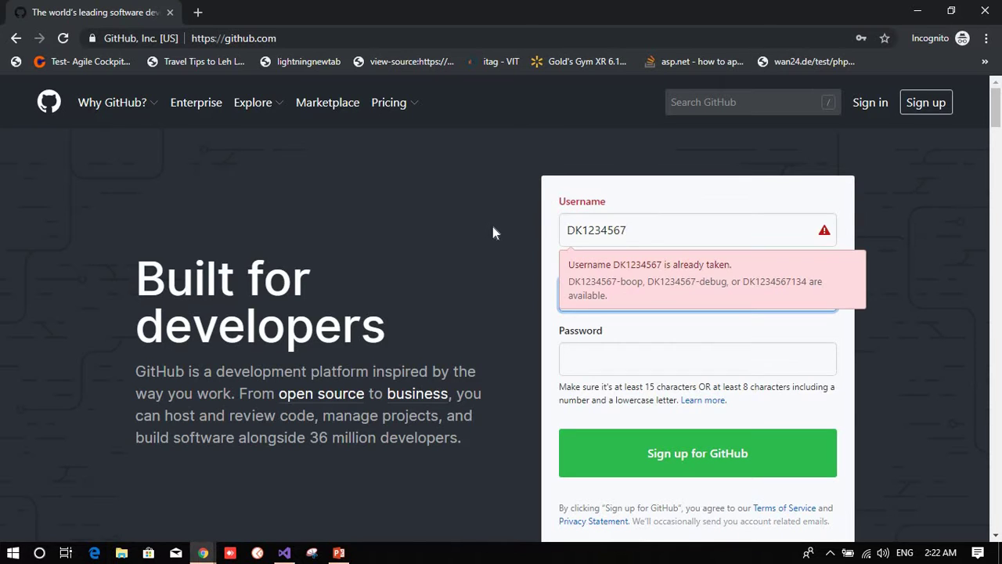
pyautogui.click(772, 235)
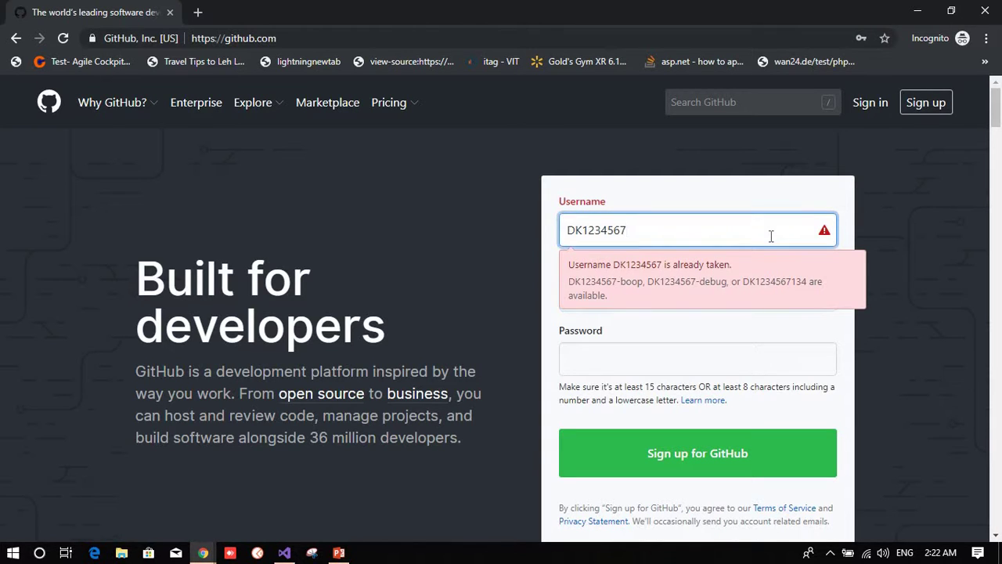
pyautogui.write('8')
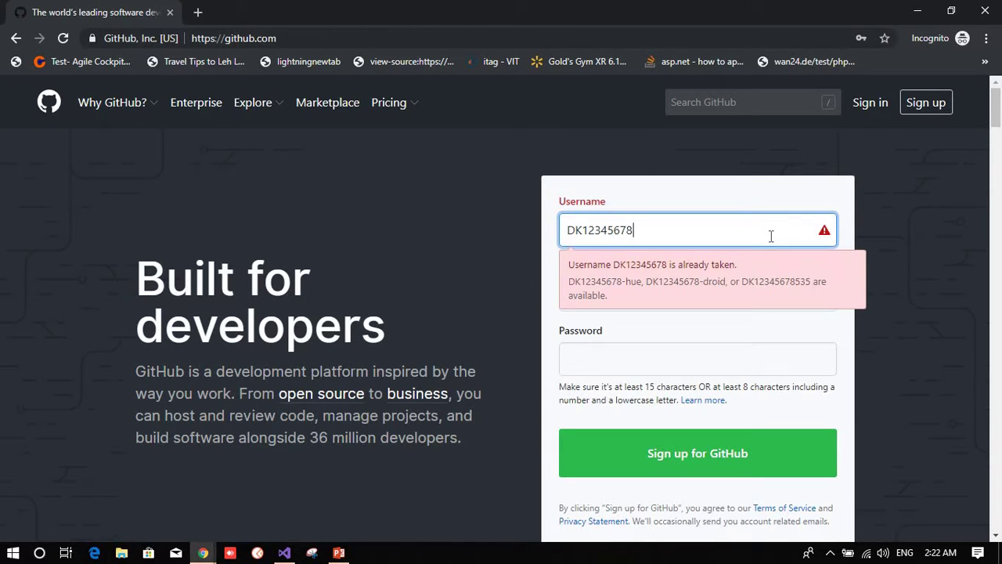
pyautogui.moveTo(772, 236); pyautogui.dragTo(162, 232)
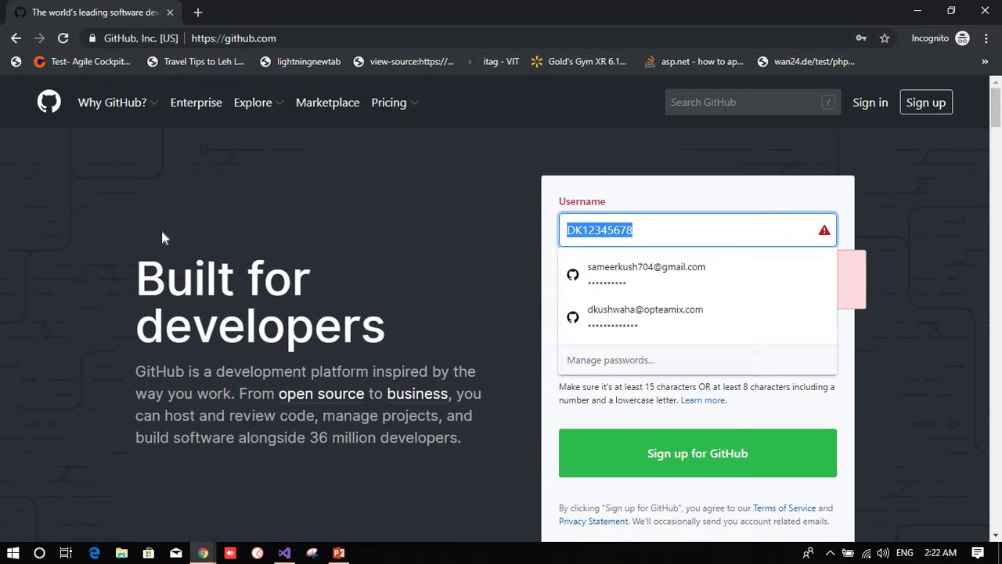
pyautogui.press('Tab')
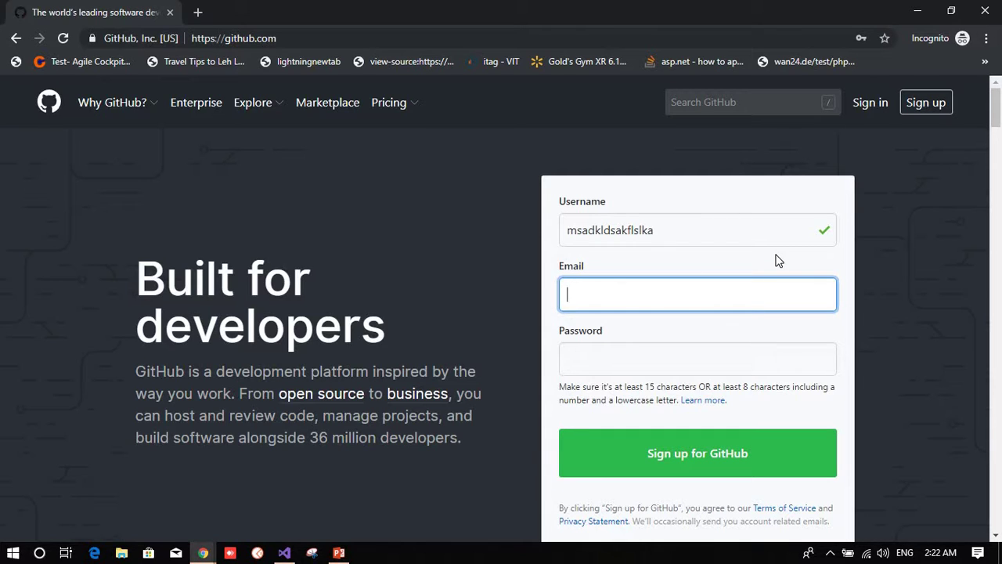
# Step: Abandon the sign-up, close the Incognito window and return to the signed-in dashboard
pyautogui.click(422, 224)
pyautogui.scroll(-5, 642, 381)
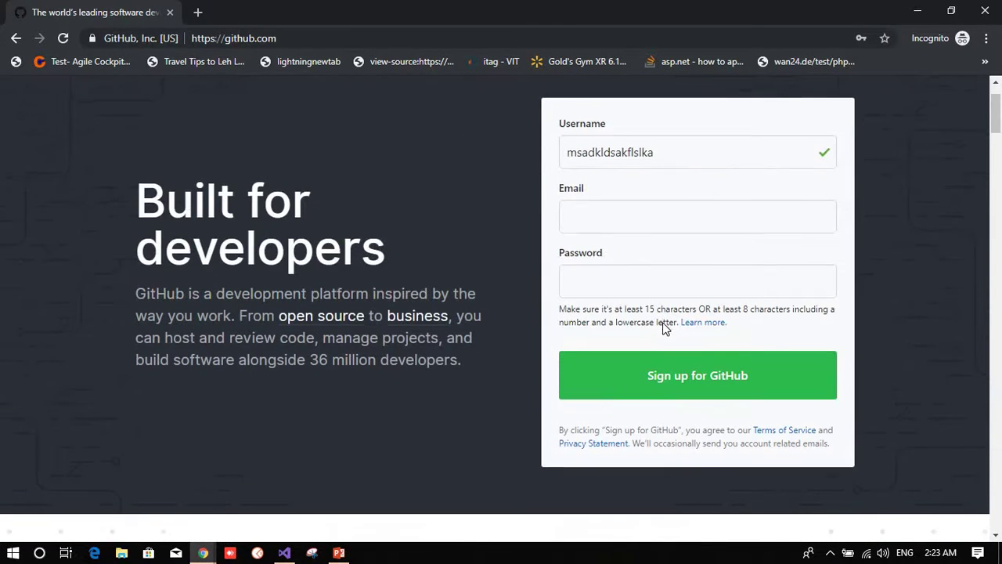
pyautogui.scroll(-3, 662, 328)
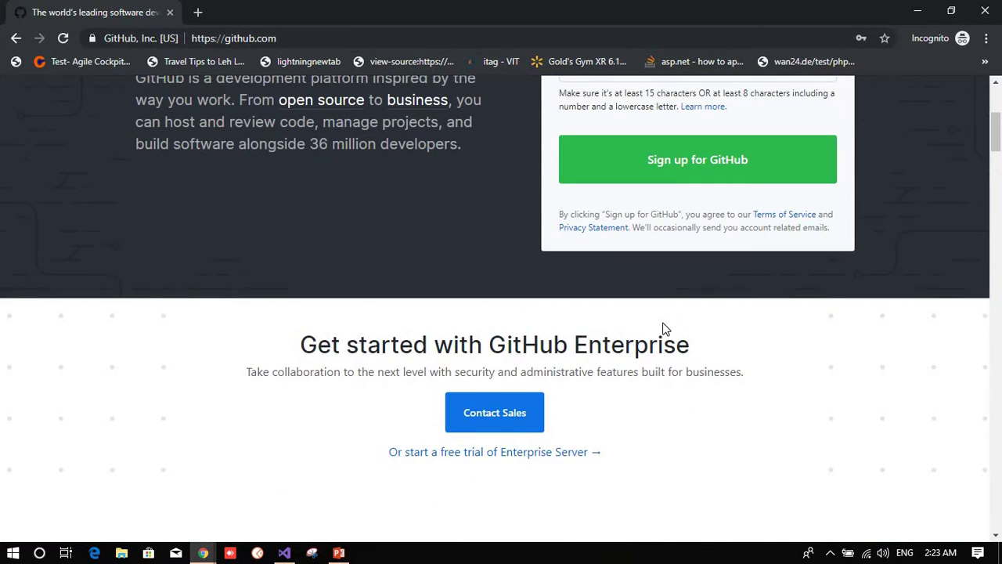
pyautogui.click(998, 9)
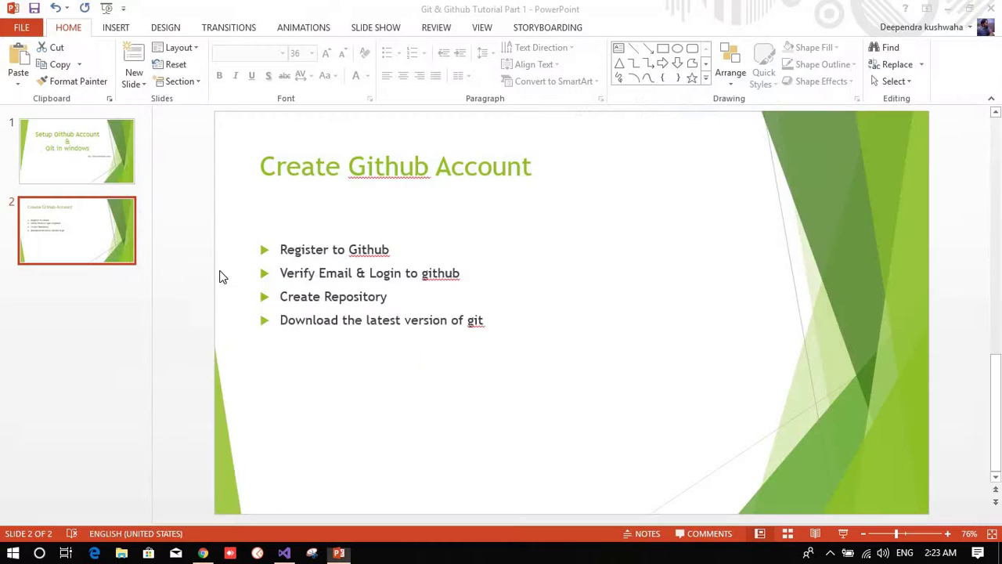
pyautogui.click(204, 554)
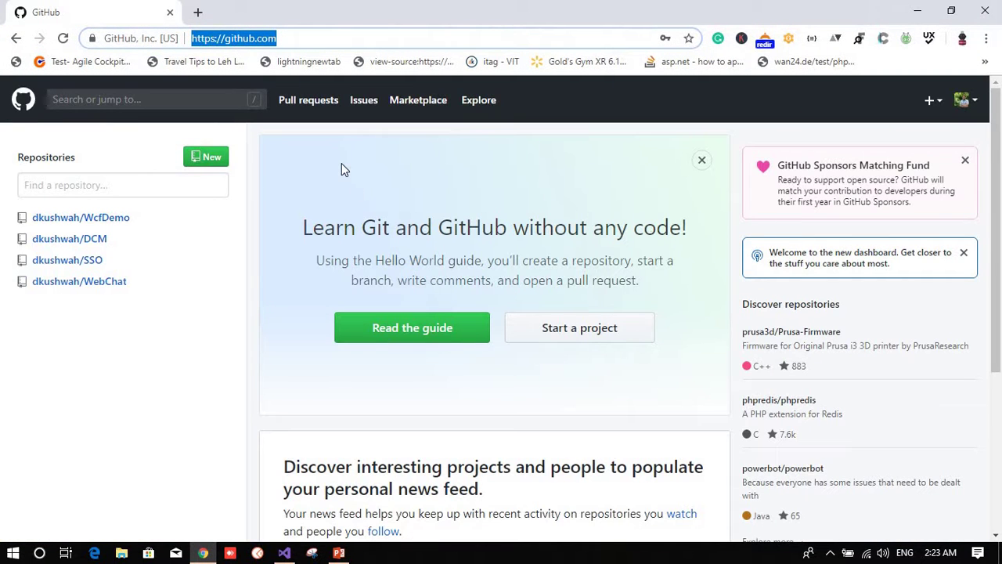
# Step: Glance at the avatar menu, reload the dashboard, then open the header's + create menu
pyautogui.click(328, 39)
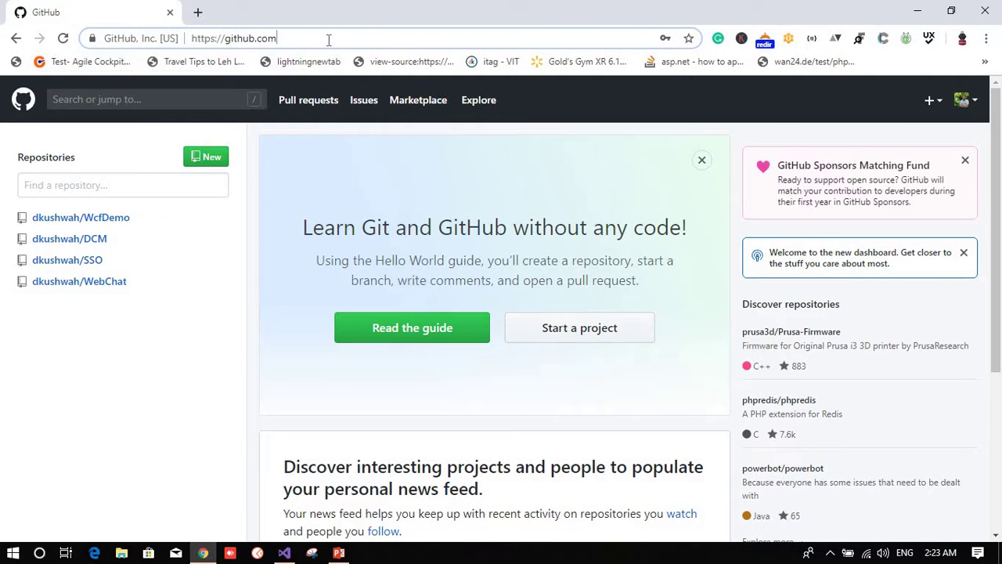
pyautogui.click(963, 99)
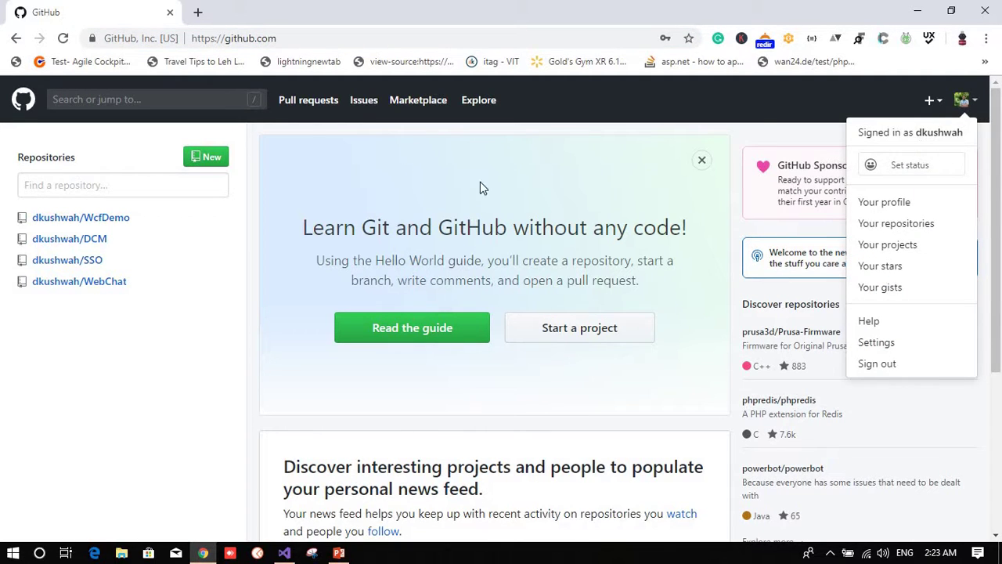
pyautogui.click(176, 344)
pyautogui.click(25, 101)
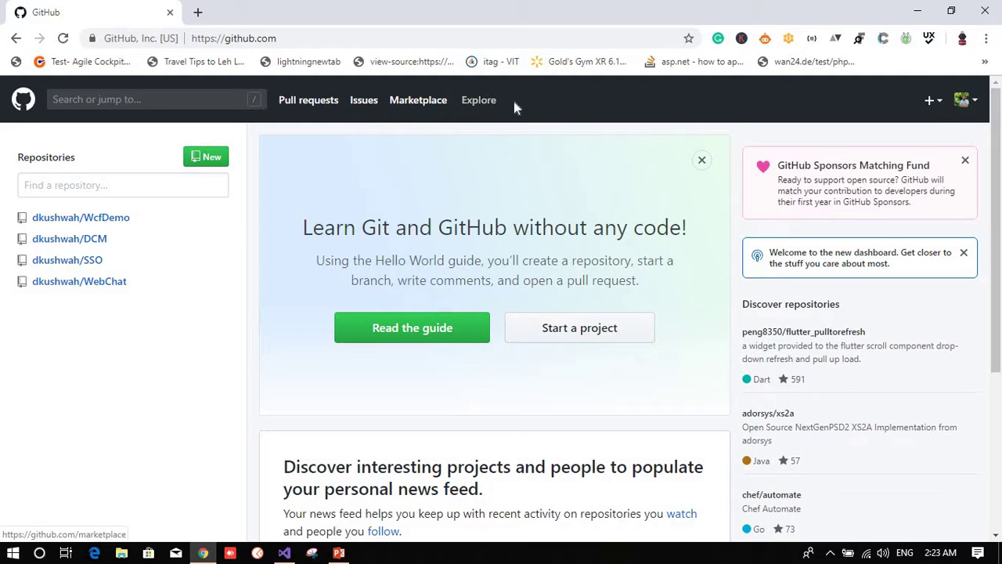
pyautogui.scroll(-3, 785, 348)
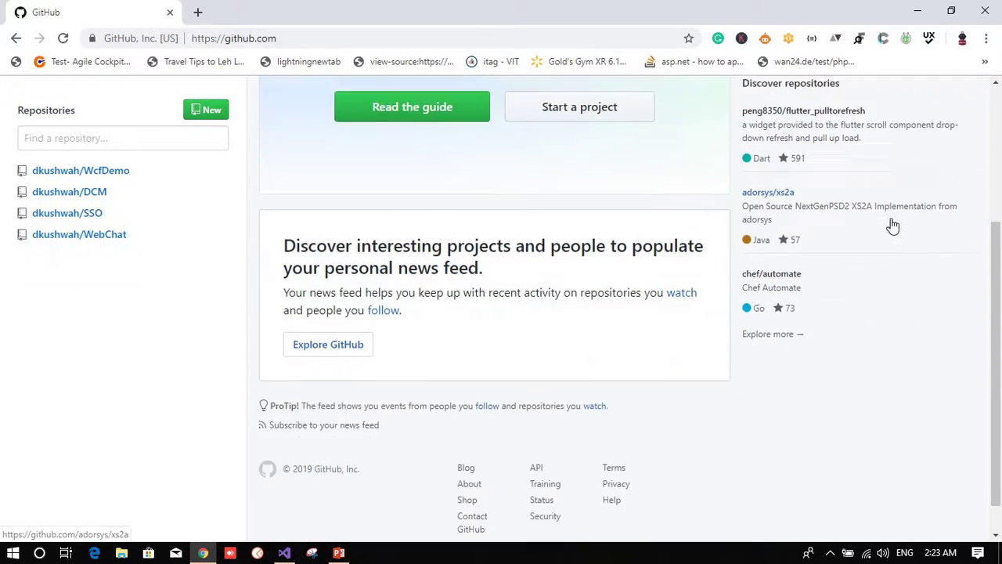
pyautogui.scroll(3, 890, 224)
pyautogui.click(931, 101)
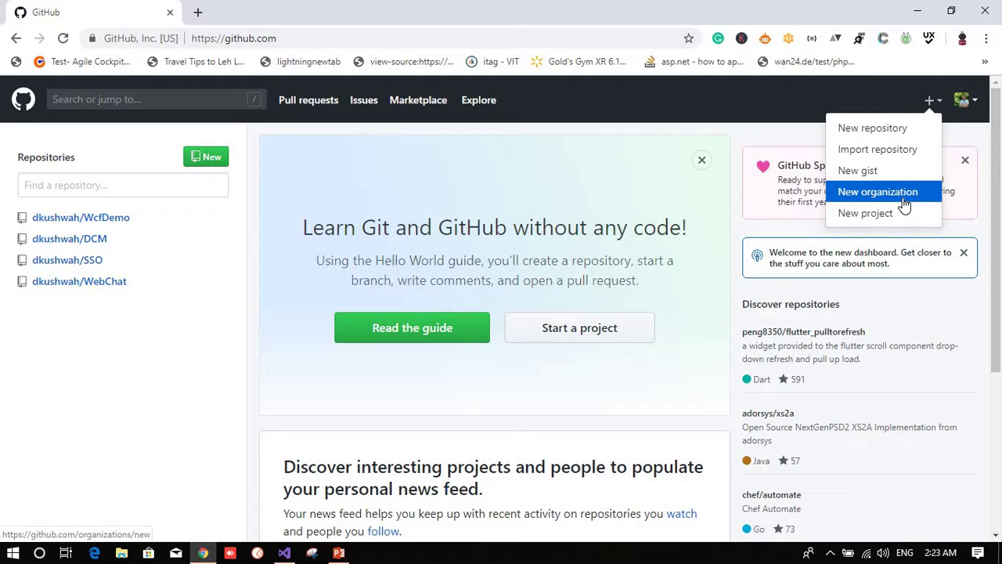
# Step: Look over the New project form, then choose New repository from the + menu instead
pyautogui.click(908, 215)
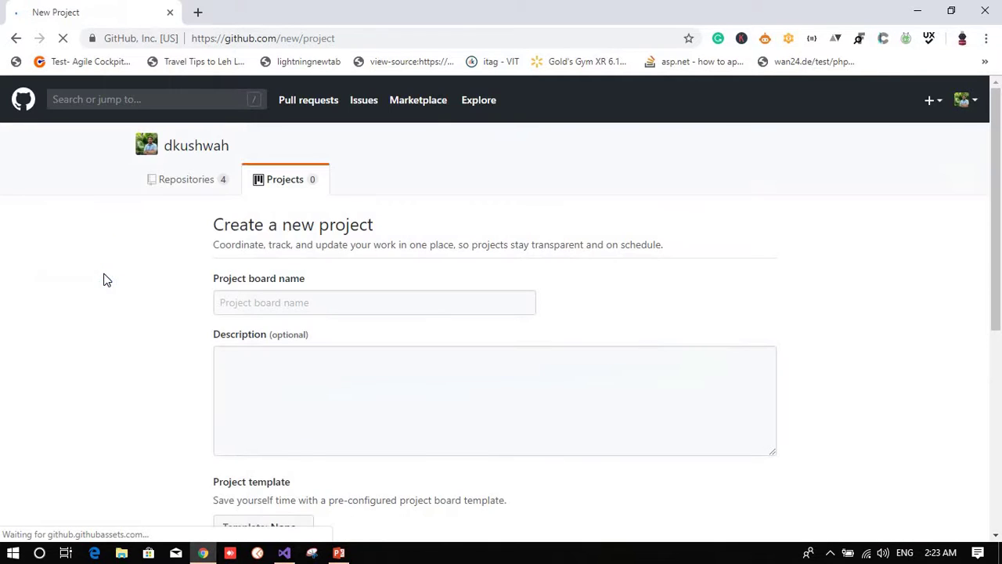
pyautogui.scroll(-4, 380, 348)
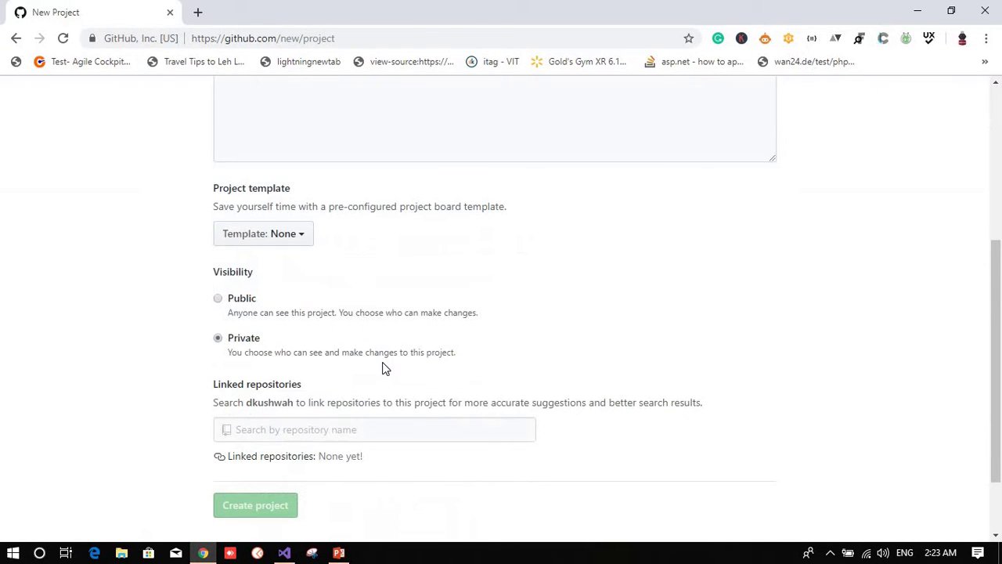
pyautogui.scroll(5, 383, 364)
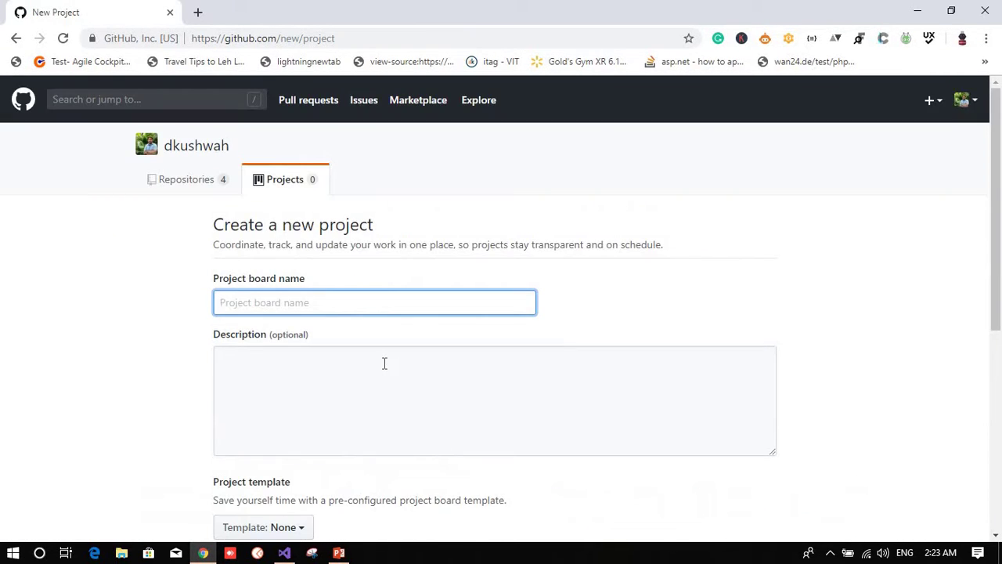
pyautogui.scroll(-4, 391, 372)
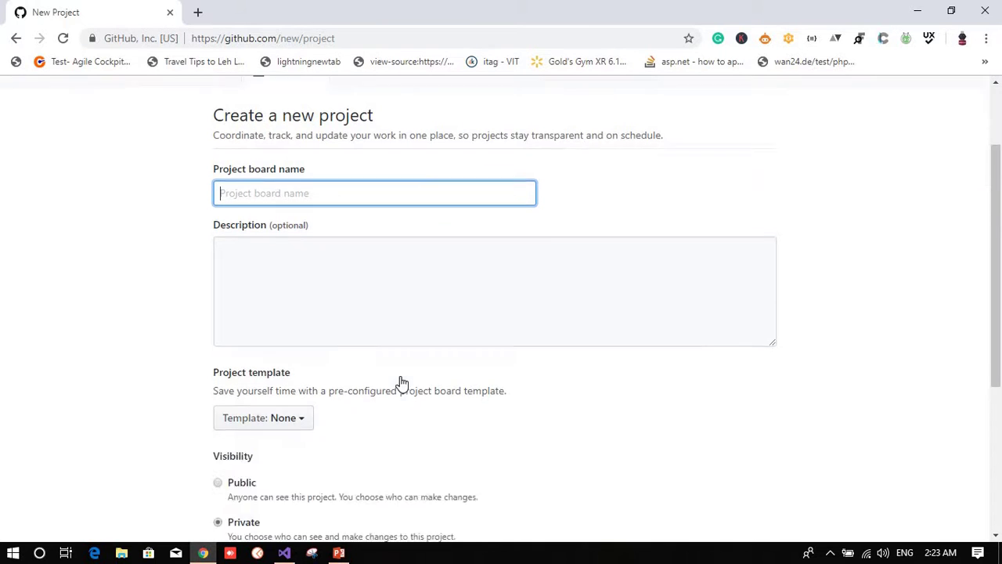
pyautogui.scroll(4, 407, 376)
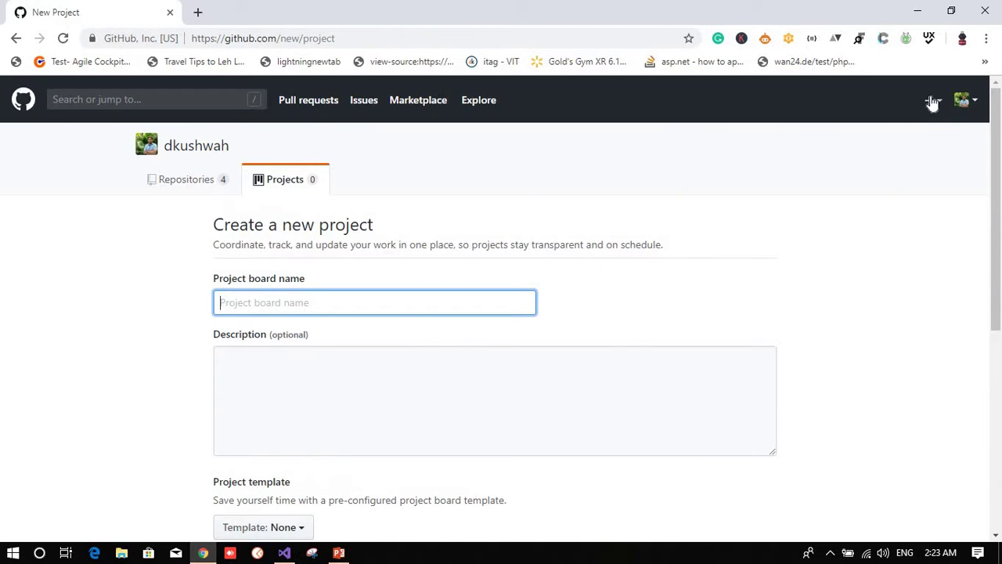
pyautogui.click(932, 101)
pyautogui.click(740, 201)
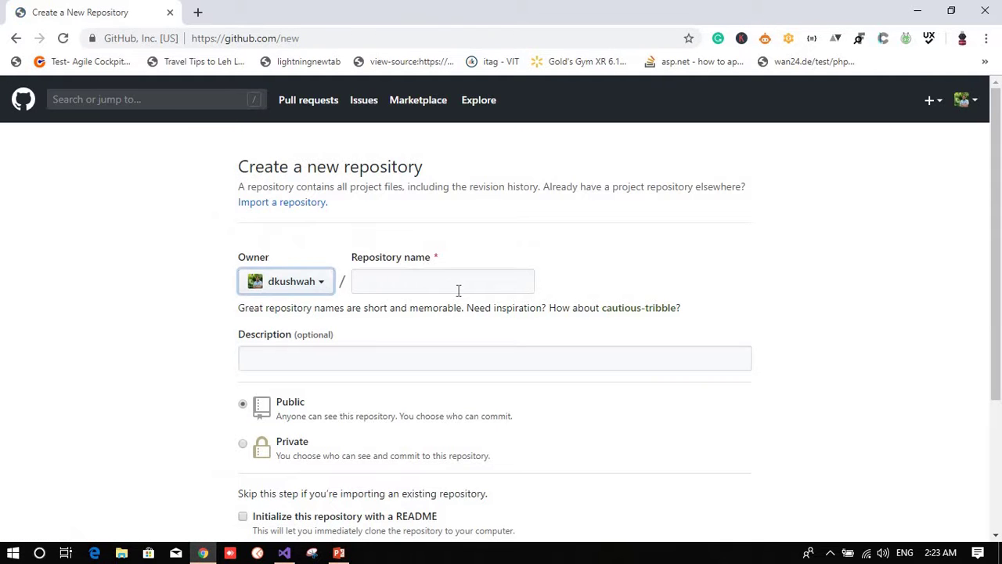
# Step: Enter GithubDemo as the repository name and see it accepted as available
pyautogui.click(410, 279)
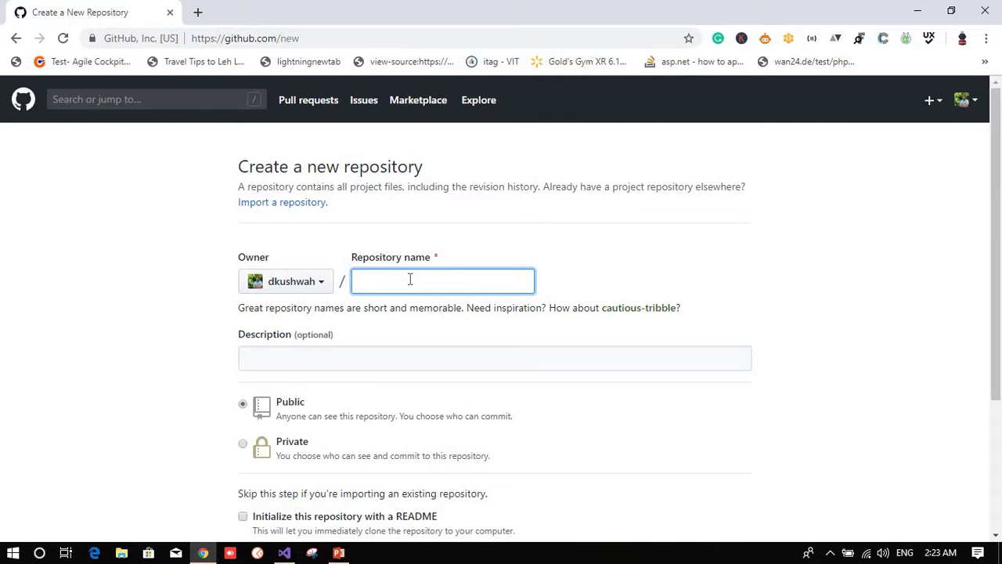
pyautogui.write('GithubDemo')
pyautogui.press('Tab')
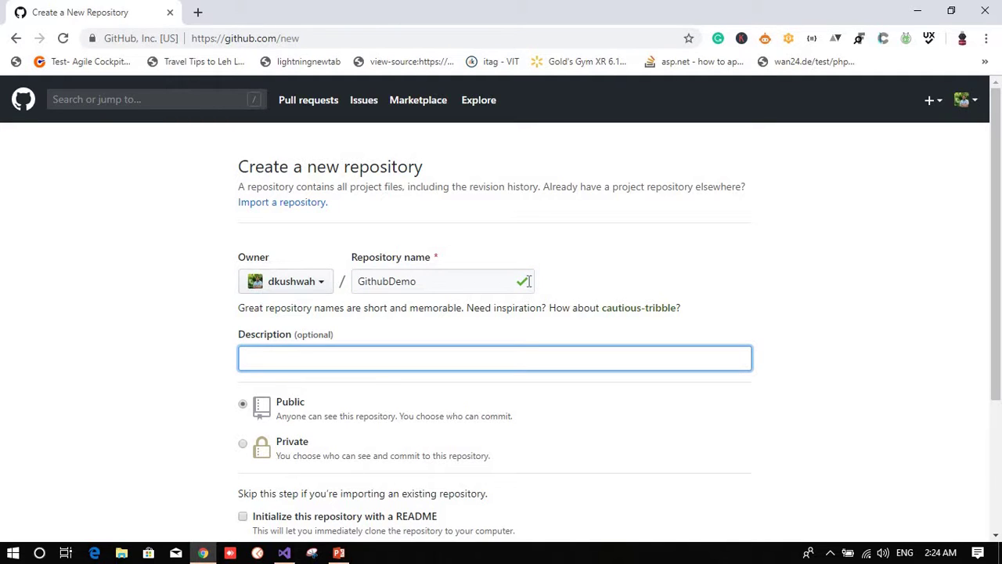
pyautogui.doubleClick(421, 282)
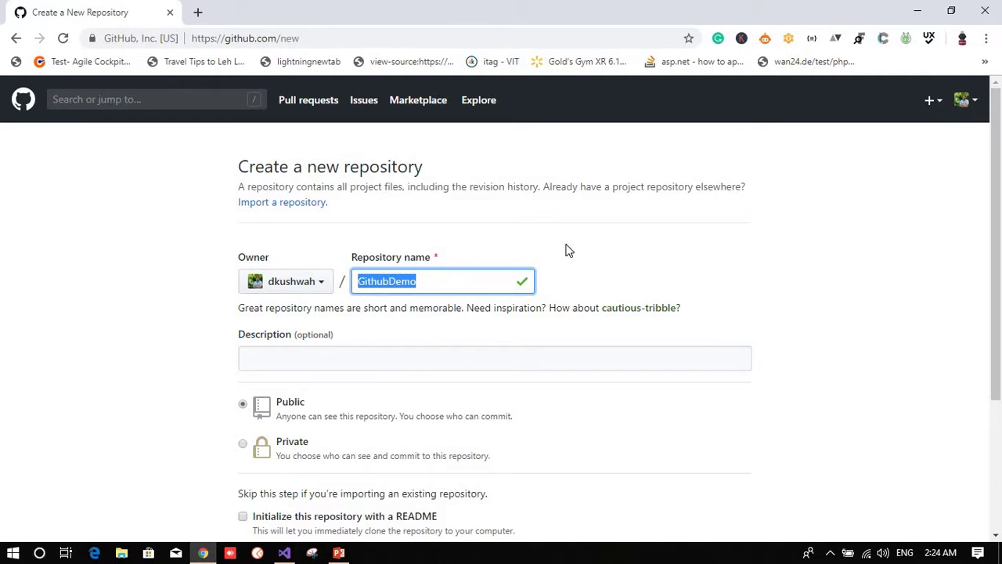
pyautogui.click(591, 291)
pyautogui.scroll(-2, 598, 309)
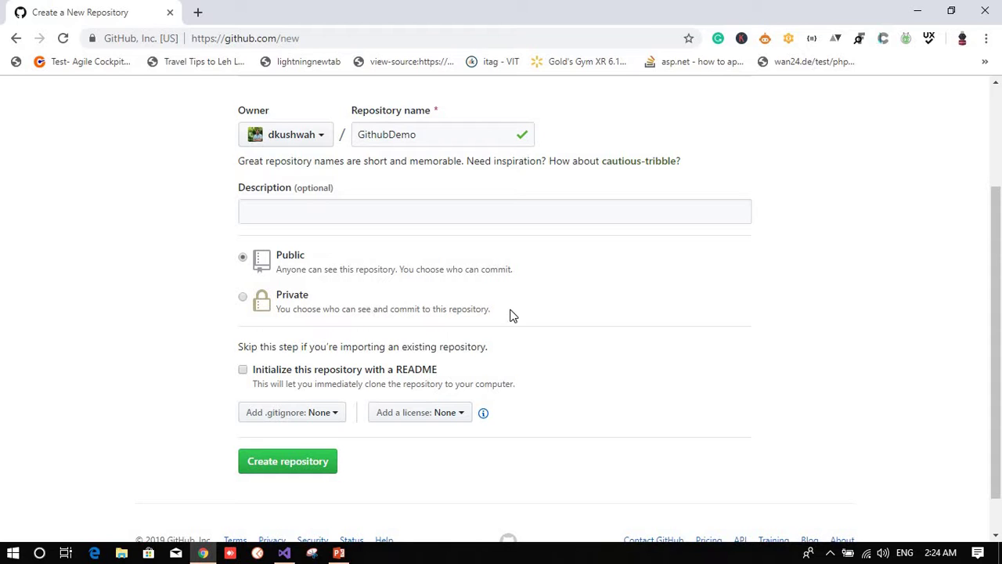
# Step: Keep visibility Public and tick 'Initialize this repository with a README'
pyautogui.click(243, 297)
pyautogui.click(248, 260)
pyautogui.click(243, 370)
pyautogui.scroll(2, 549, 425)
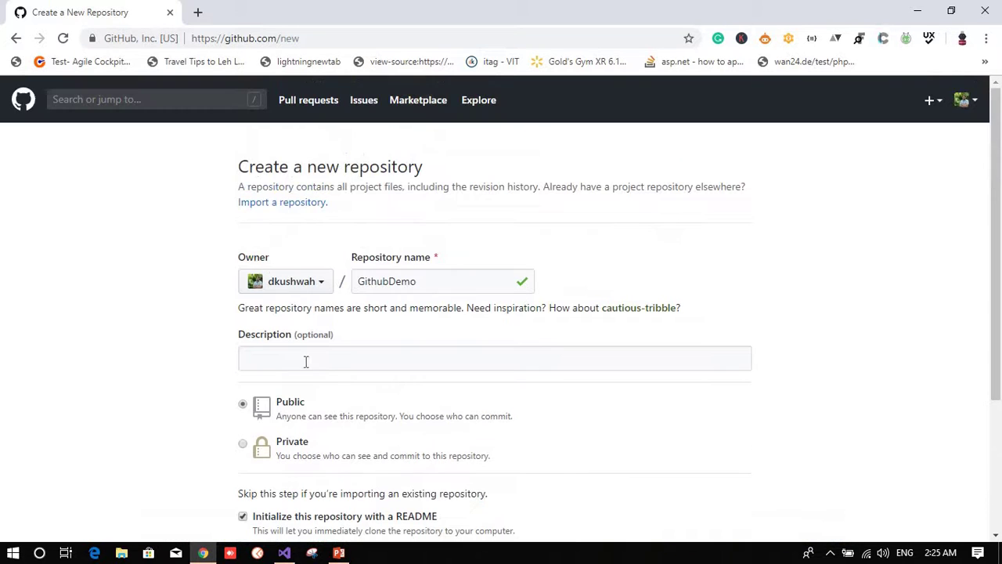
pyautogui.click(317, 287)
pyautogui.click(317, 287)
pyautogui.scroll(-2, 447, 381)
# Step: Write the description 'GitHub tutorials demo Repository', correcting 'Github' via spell-check
pyautogui.click(284, 172)
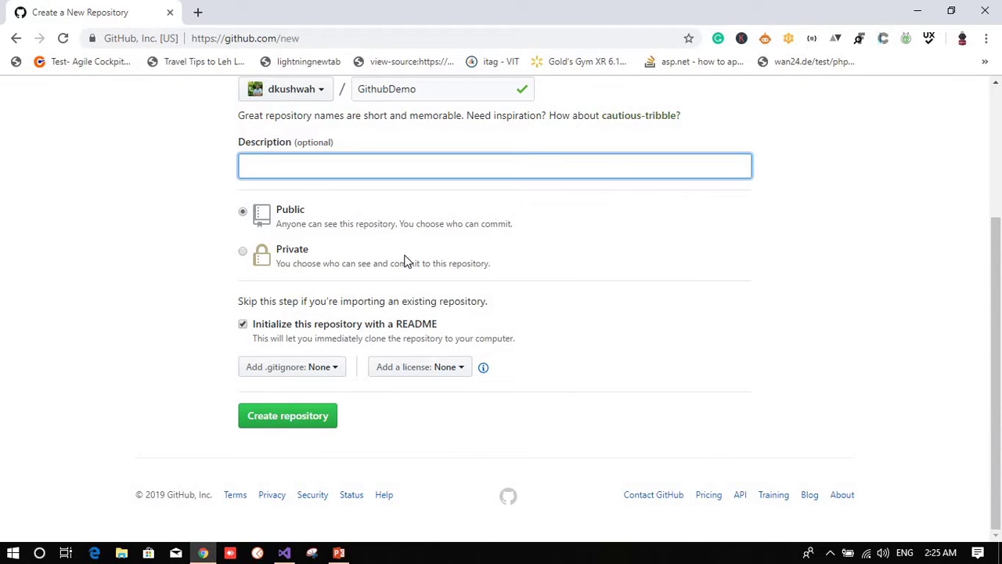
pyautogui.write('Github Demo Repos')
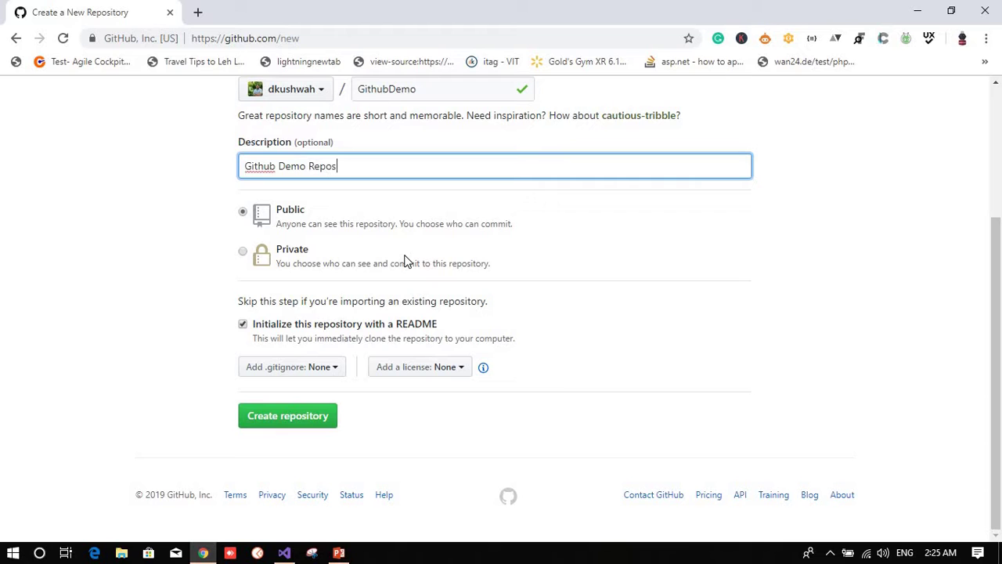
pyautogui.write('itory')
pyautogui.rightClick(253, 167)
pyautogui.click(292, 173)
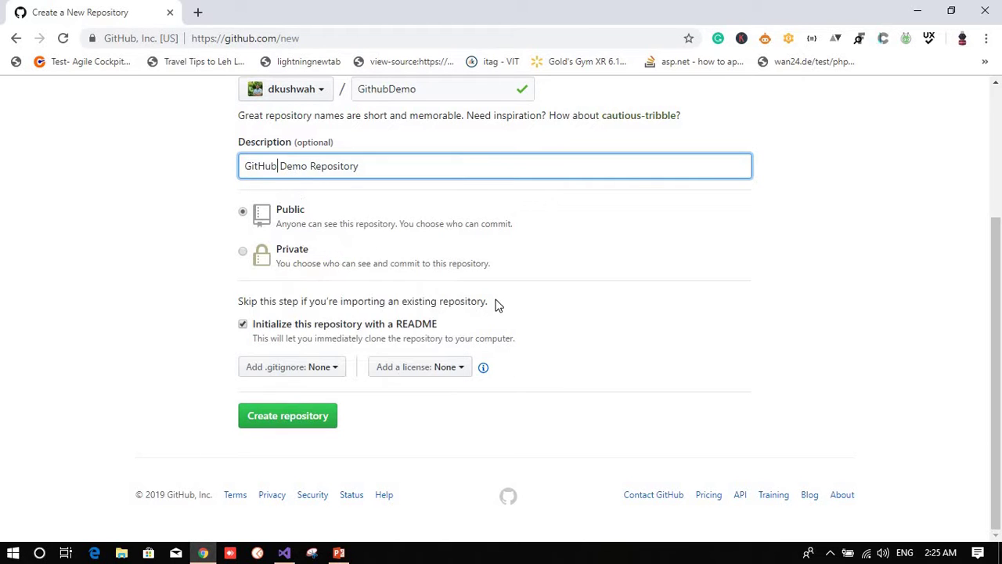
pyautogui.write('tutori')
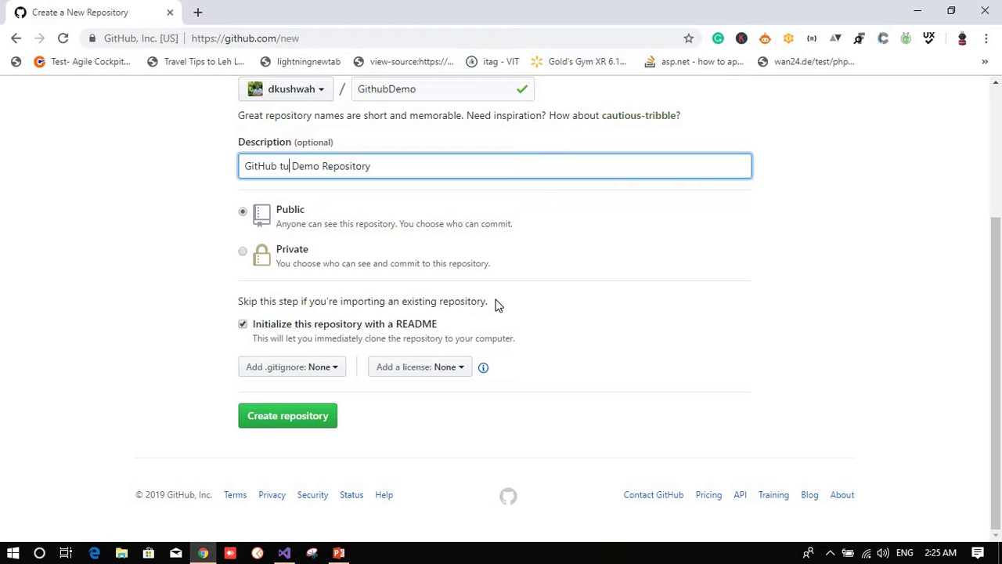
pyautogui.write('al')
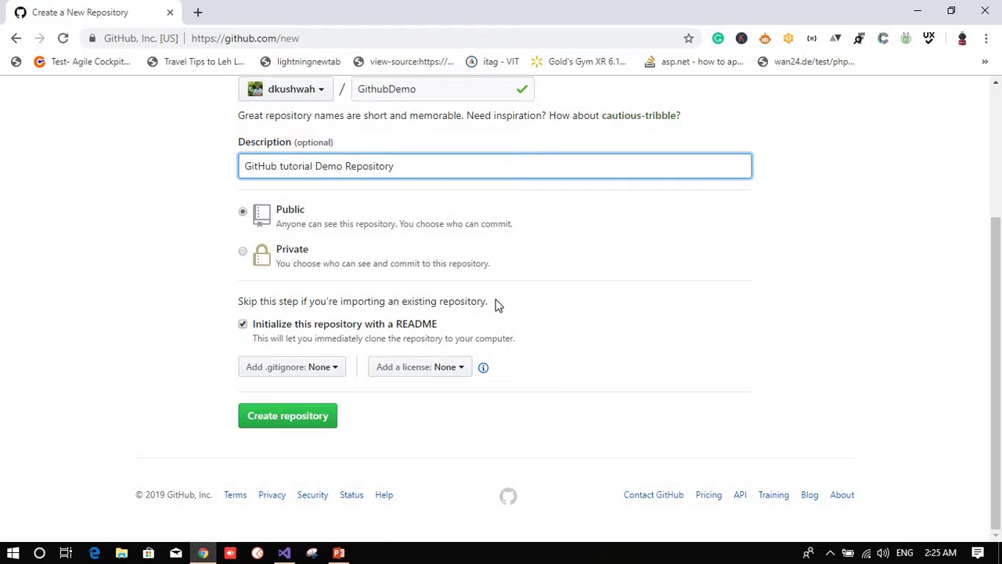
pyautogui.write('s')
pyautogui.press('Delete')
# Step: Lowercase 'demo' in the description, create GithubDemo, and review its README page
pyautogui.write('d')
pyautogui.click(293, 423)
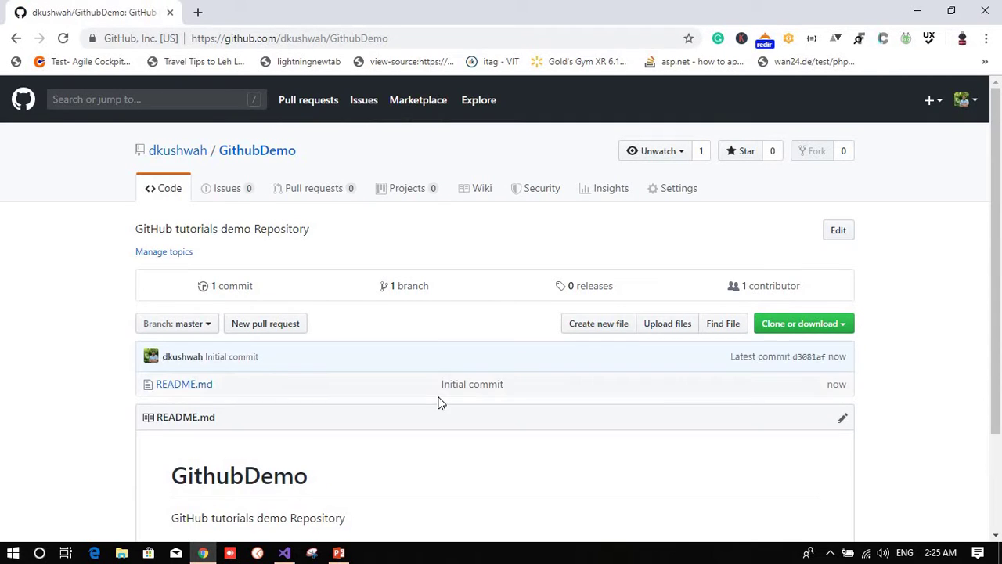
pyautogui.scroll(-3, 441, 405)
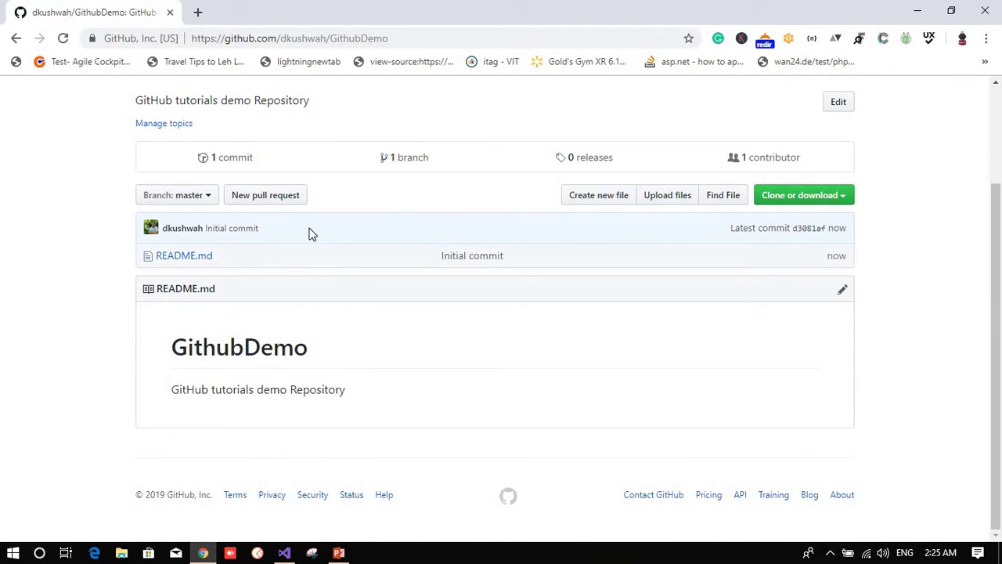
pyautogui.scroll(3, 325, 319)
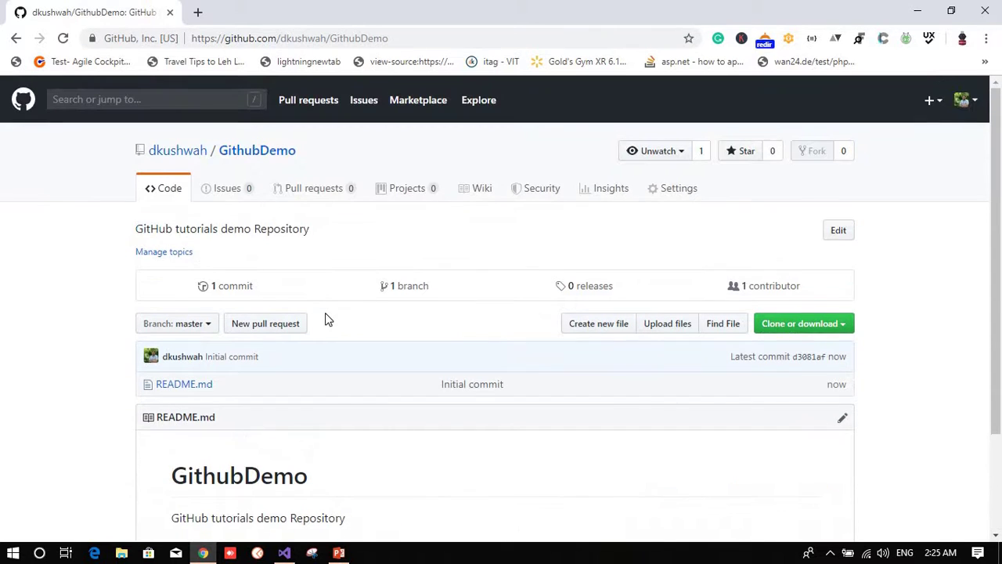
pyautogui.click(180, 148)
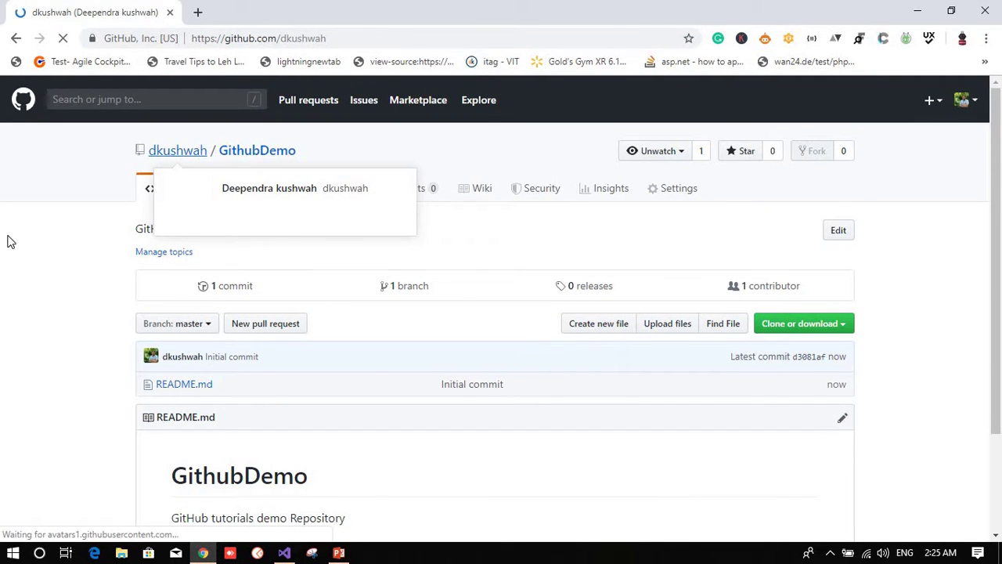
# Step: Dismiss the user status announcement on the profile page with Got it!
pyautogui.scroll(-1, 690, 264)
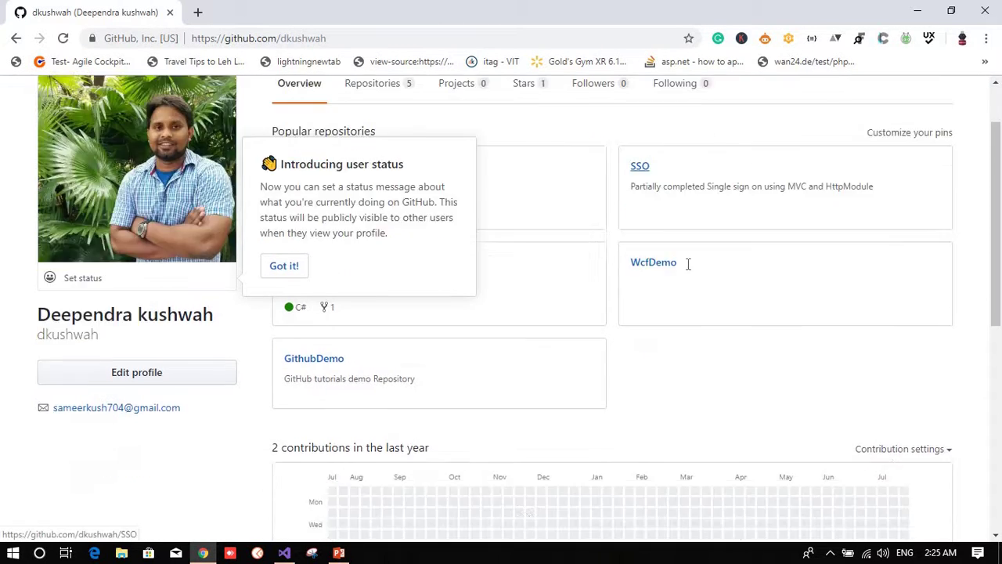
pyautogui.scroll(-3, 390, 327)
pyautogui.scroll(3, 383, 331)
pyautogui.click(278, 269)
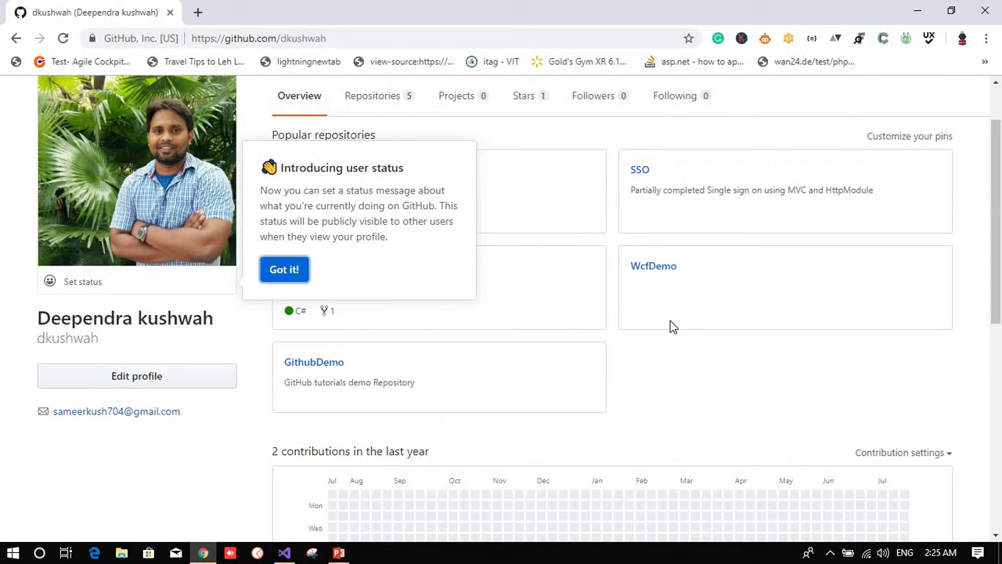
# Step: Browse the DCM repository, then return to the profile now listing GithubDemo
pyautogui.scroll(1, 638, 252)
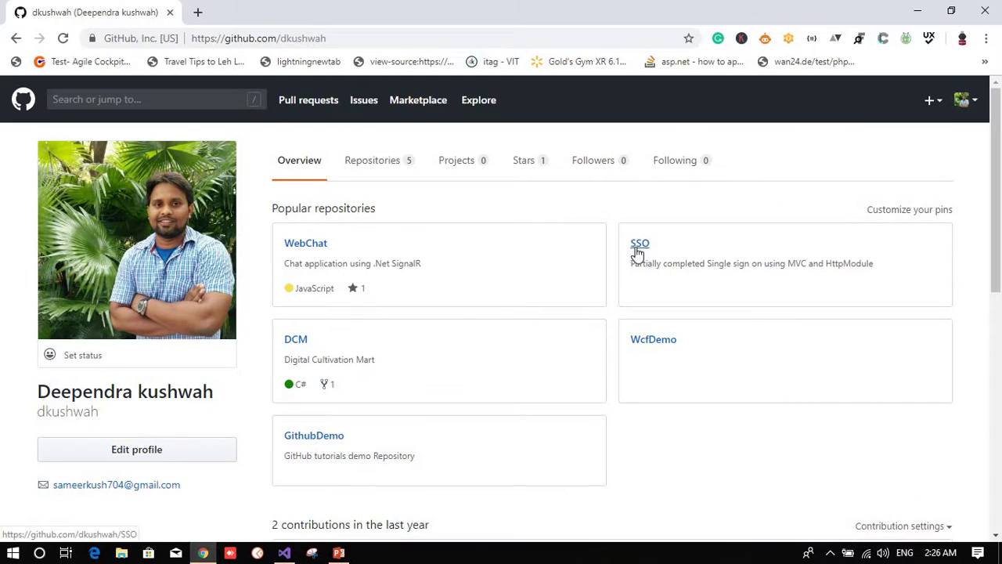
pyautogui.click(292, 338)
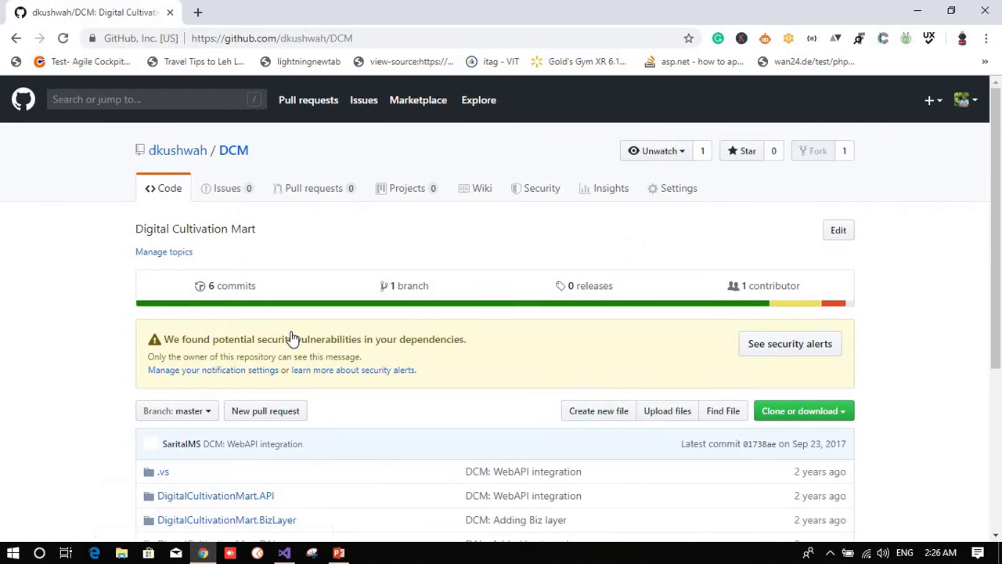
pyautogui.scroll(-3, 304, 365)
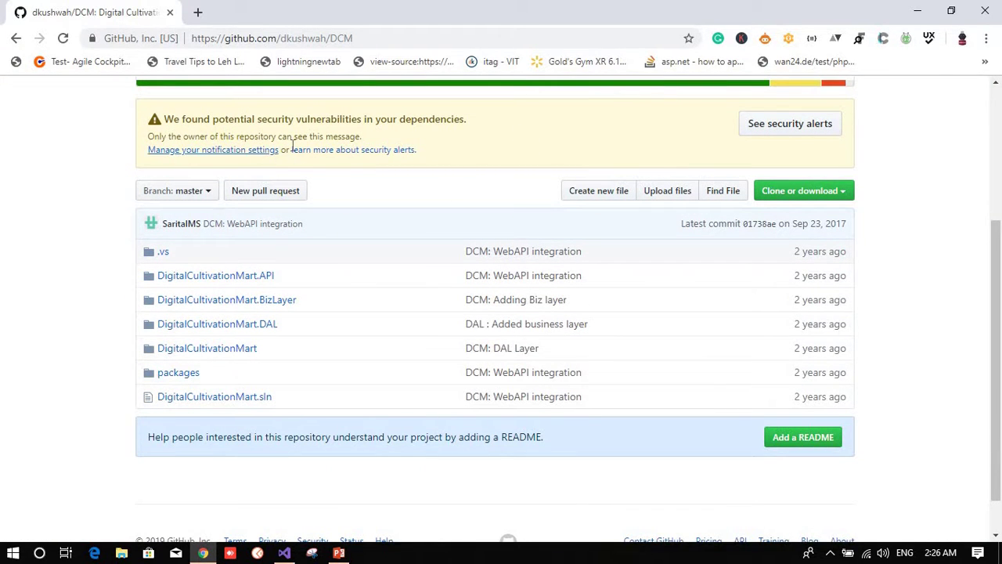
pyautogui.scroll(-2, 258, 280)
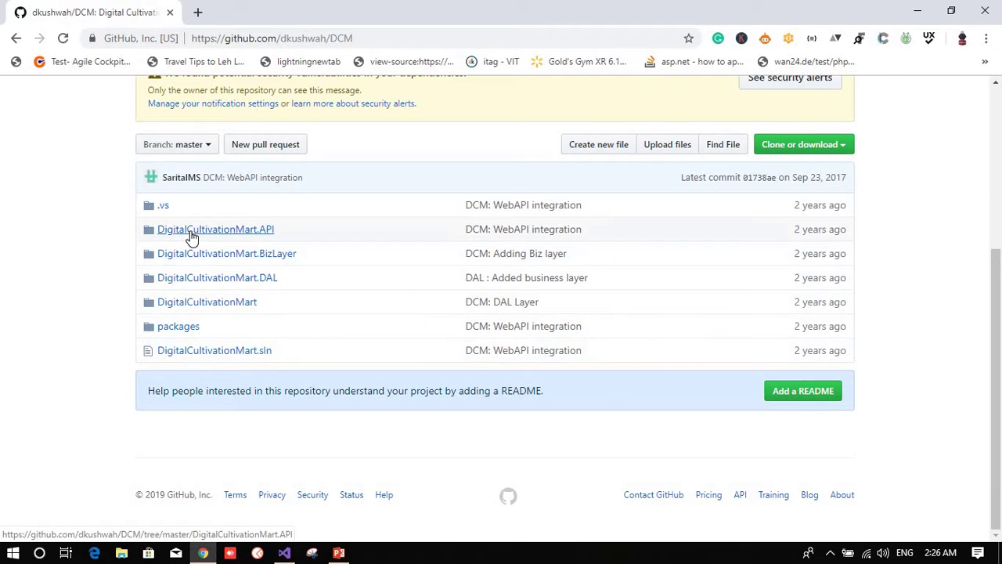
pyautogui.scroll(4, 193, 235)
pyautogui.click(157, 187)
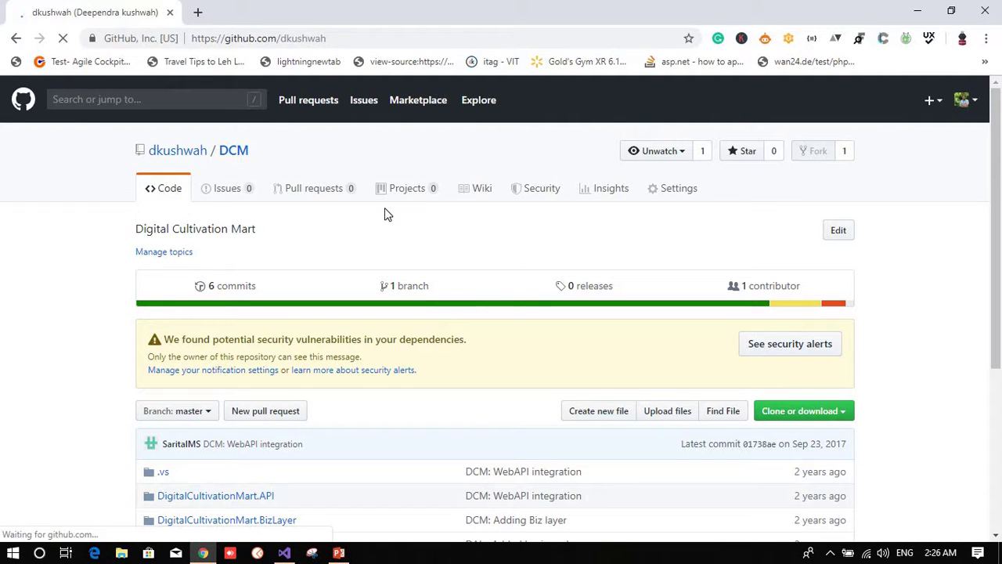
pyautogui.scroll(-4, 443, 293)
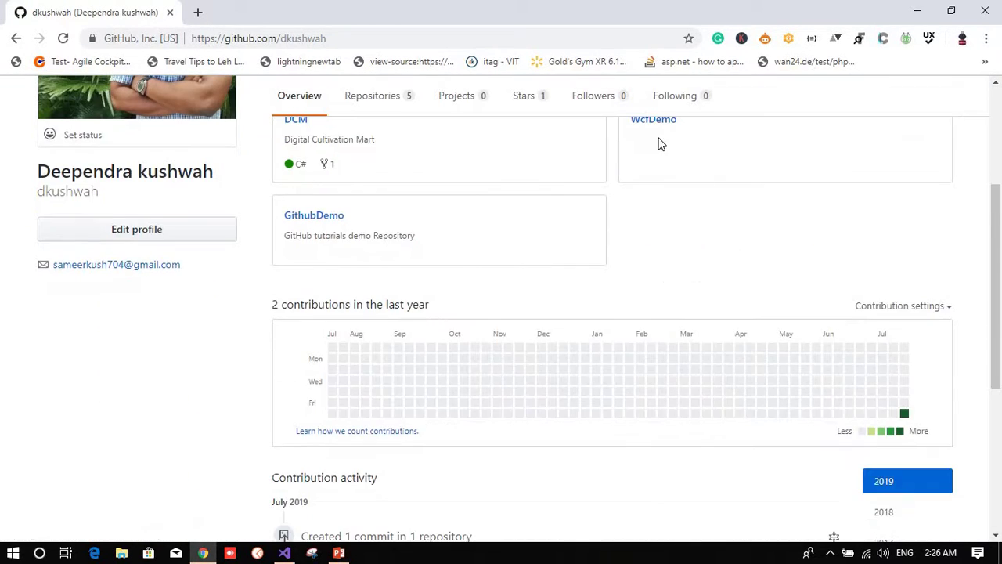
pyautogui.scroll(2, 524, 273)
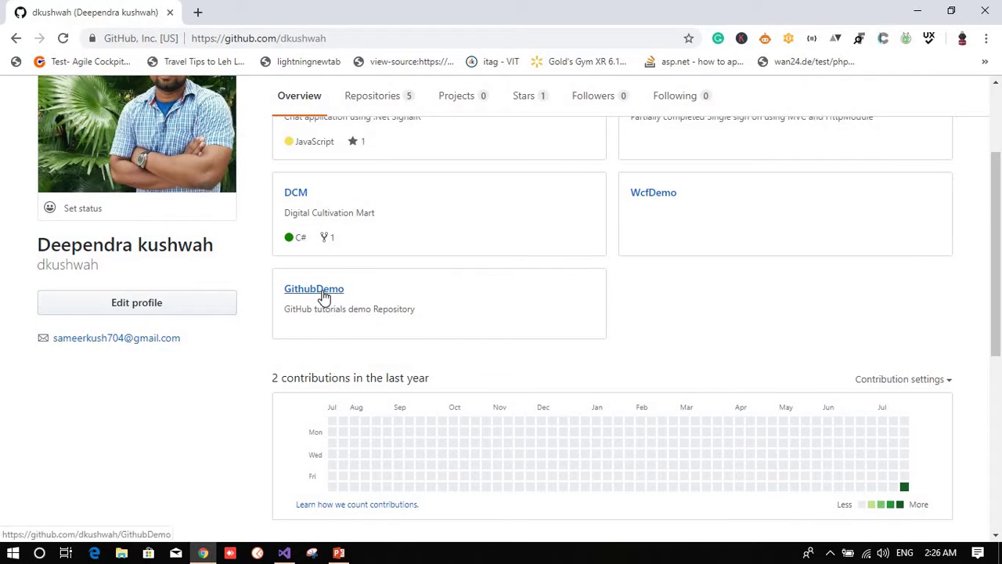
# Step: Open the GithubDemo repository and view its Clone or download options
pyautogui.click(323, 290)
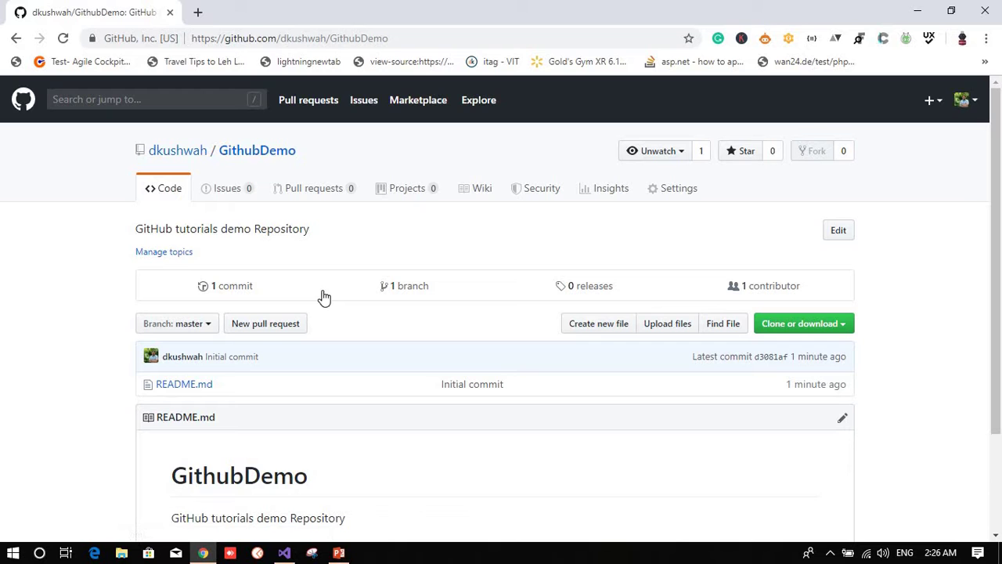
pyautogui.scroll(-3, 389, 331)
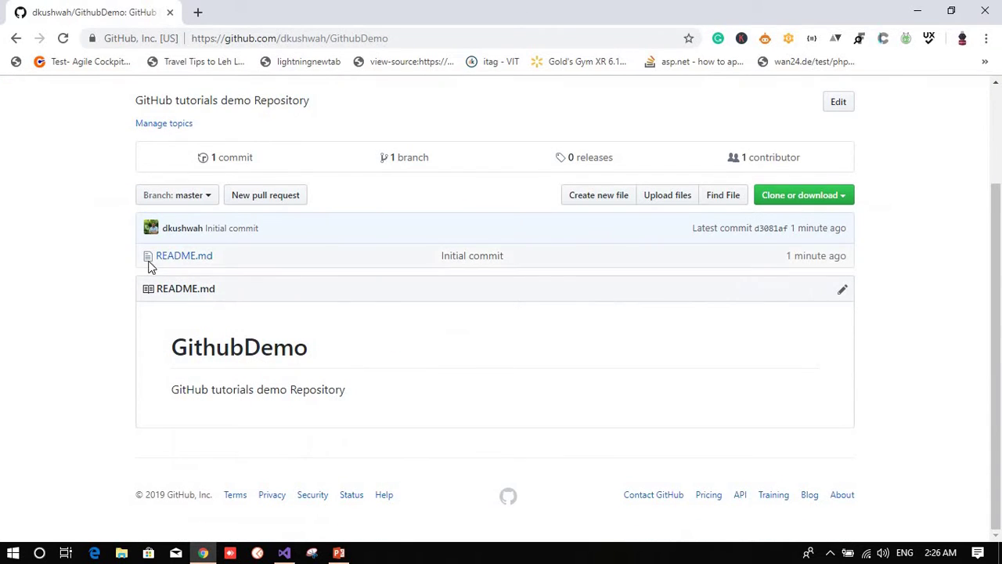
pyautogui.scroll(3, 377, 308)
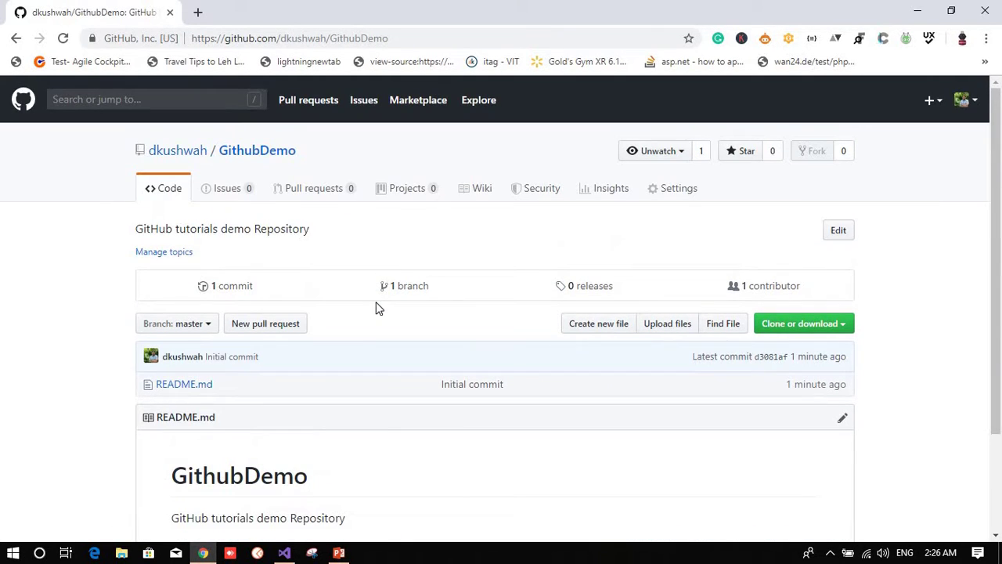
pyautogui.click(420, 38)
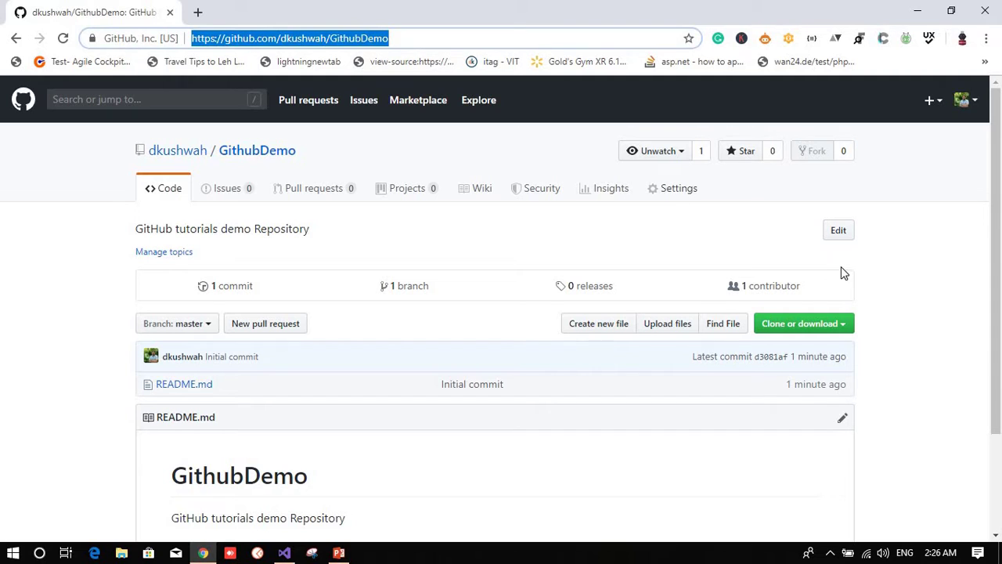
pyautogui.click(960, 269)
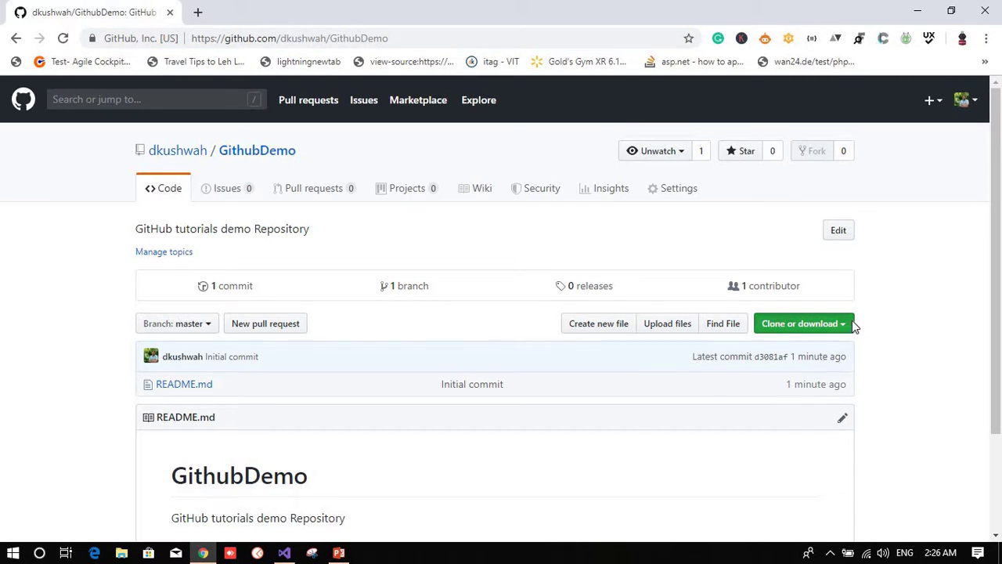
pyautogui.click(852, 324)
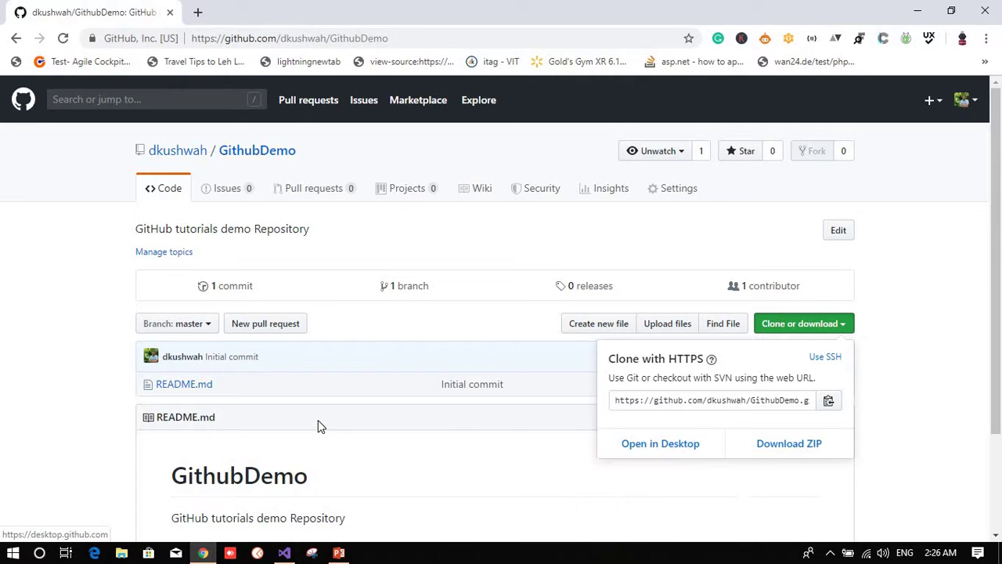
pyautogui.click(367, 353)
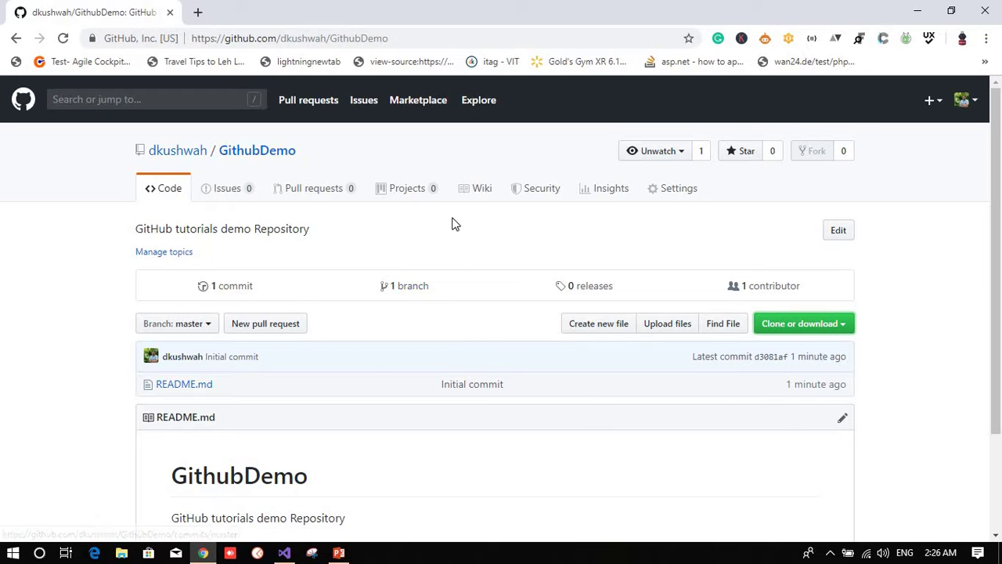
# Step: View GithubDemo's branches page showing master as default, then open a new browser tab
pyautogui.click(412, 288)
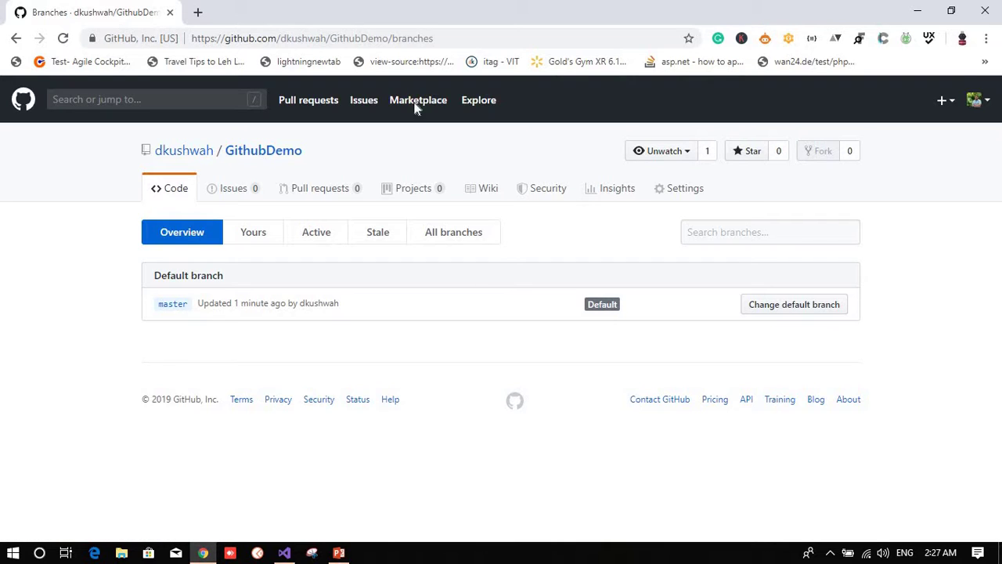
pyautogui.click(501, 37)
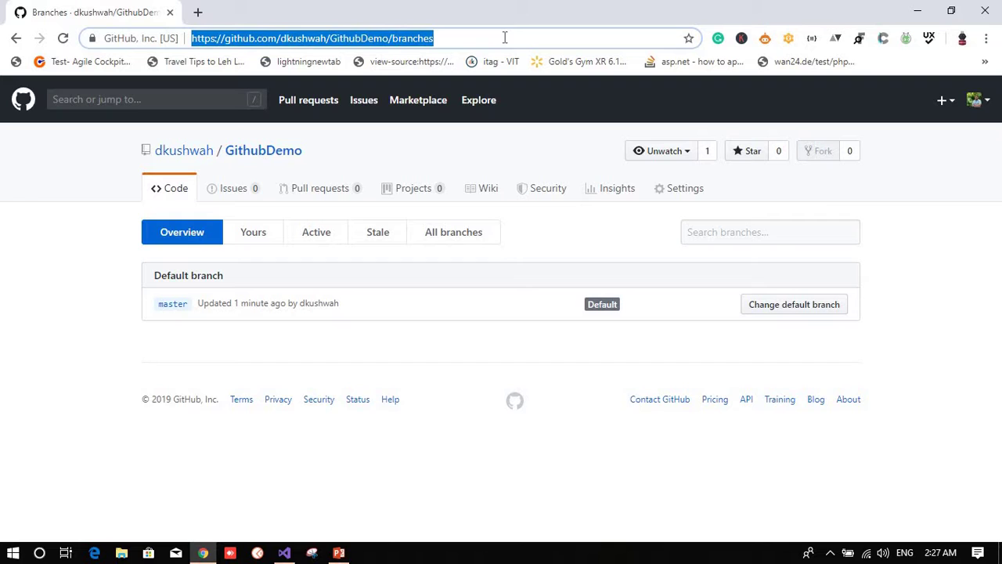
pyautogui.click(90, 251)
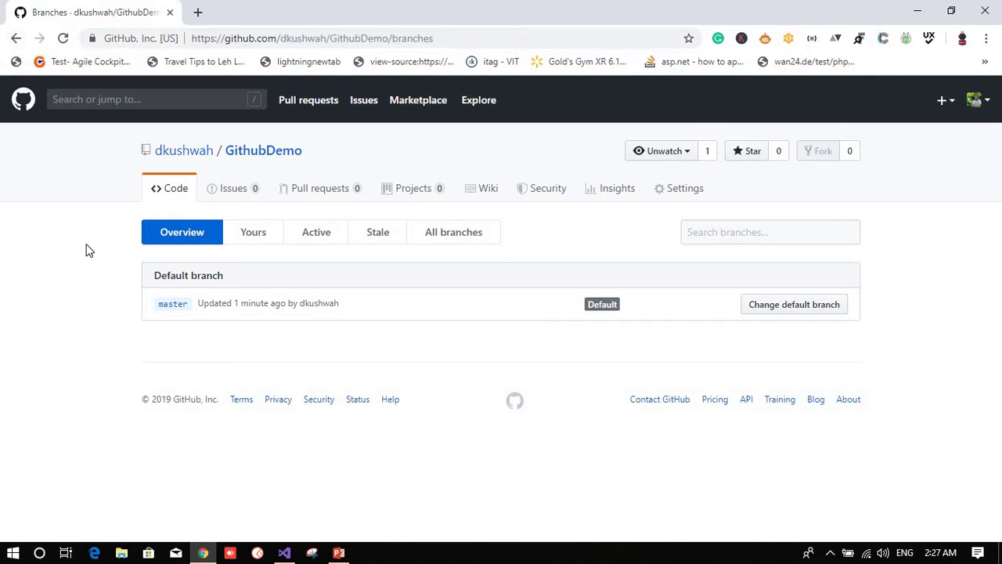
pyautogui.click(921, 8)
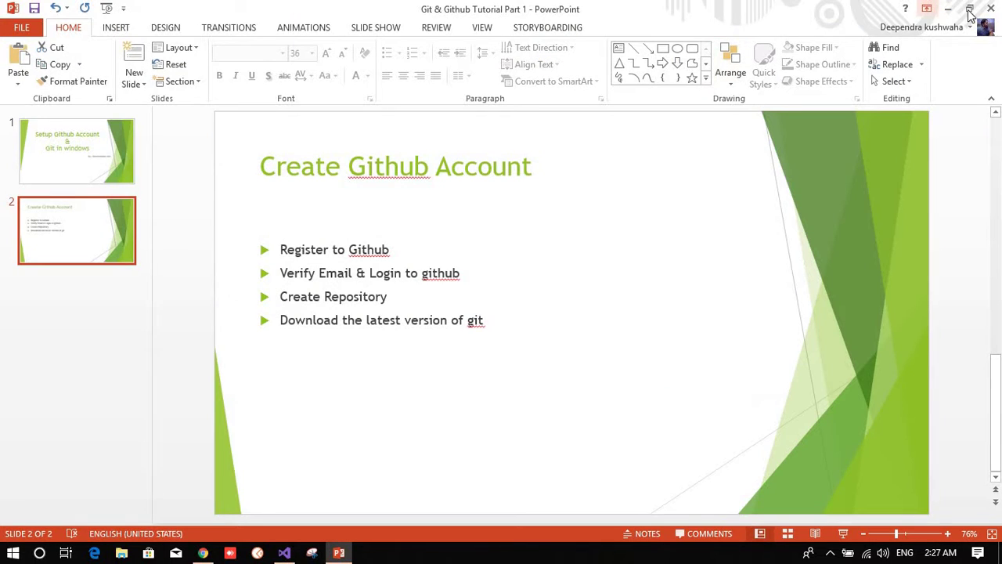
pyautogui.press('super+d')
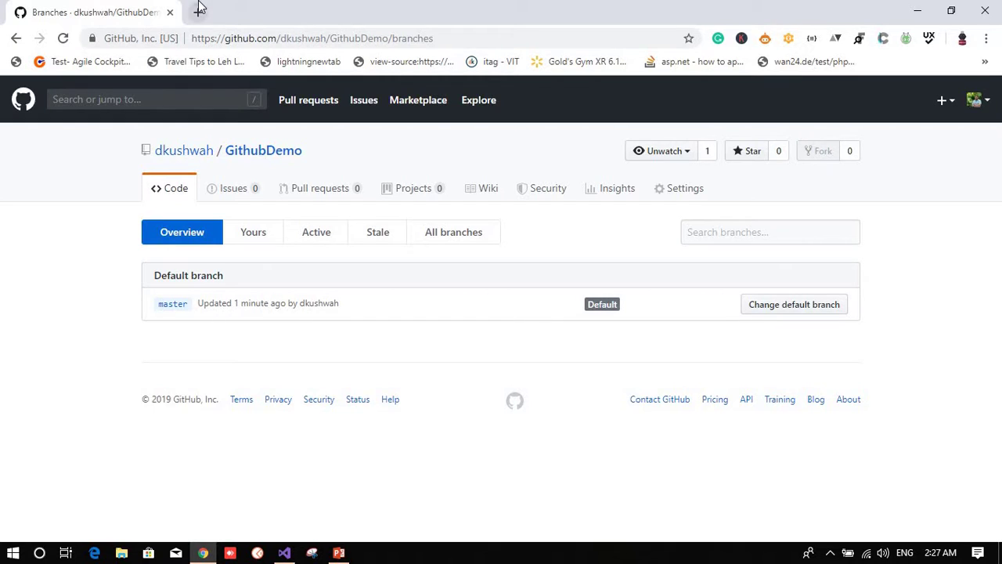
pyautogui.hotkey('ctrl', 't')
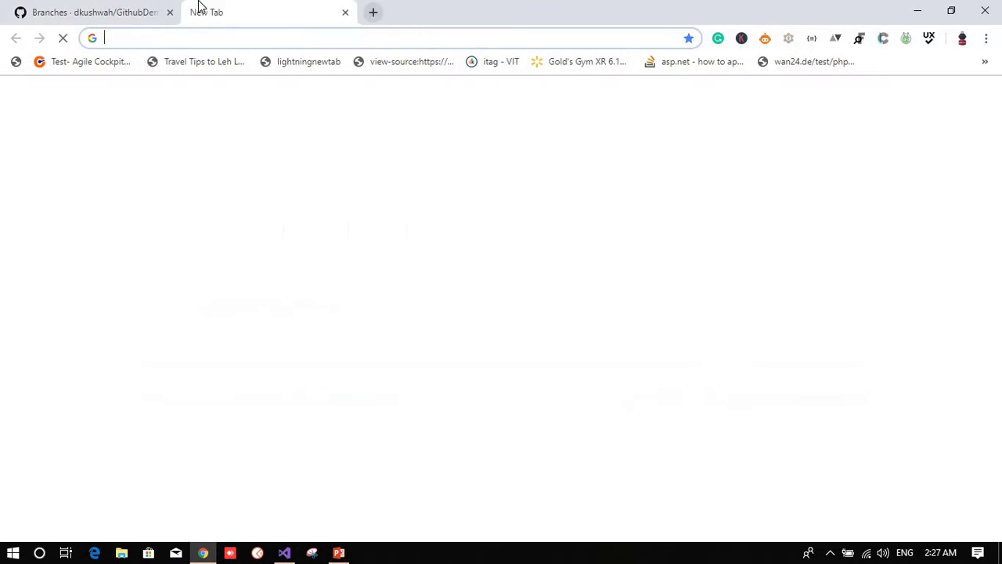
# Step: Search Google for 'git latest version' and open git-scm.com's Downloads page
pyautogui.write('git ')
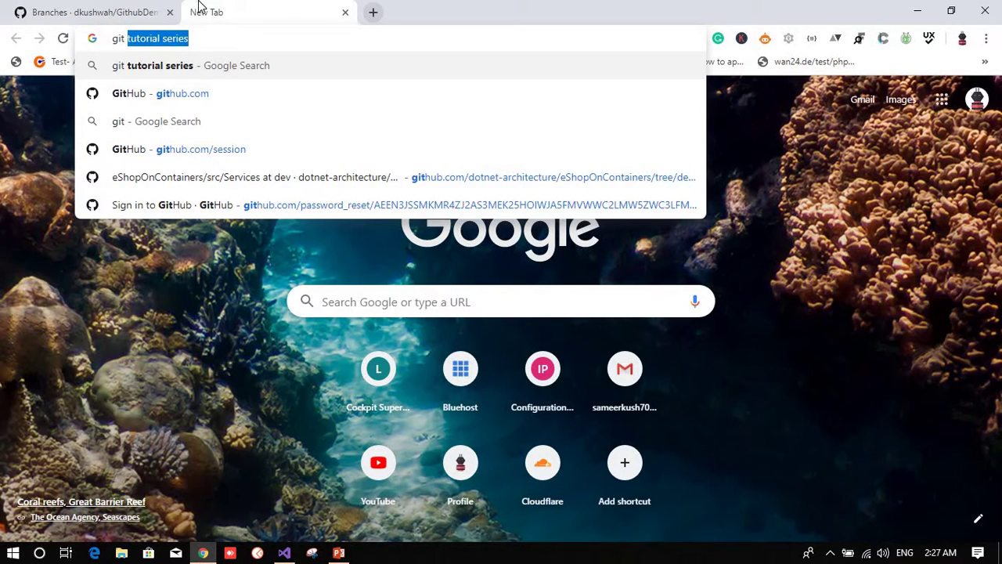
pyautogui.write('latest')
pyautogui.press('Return')
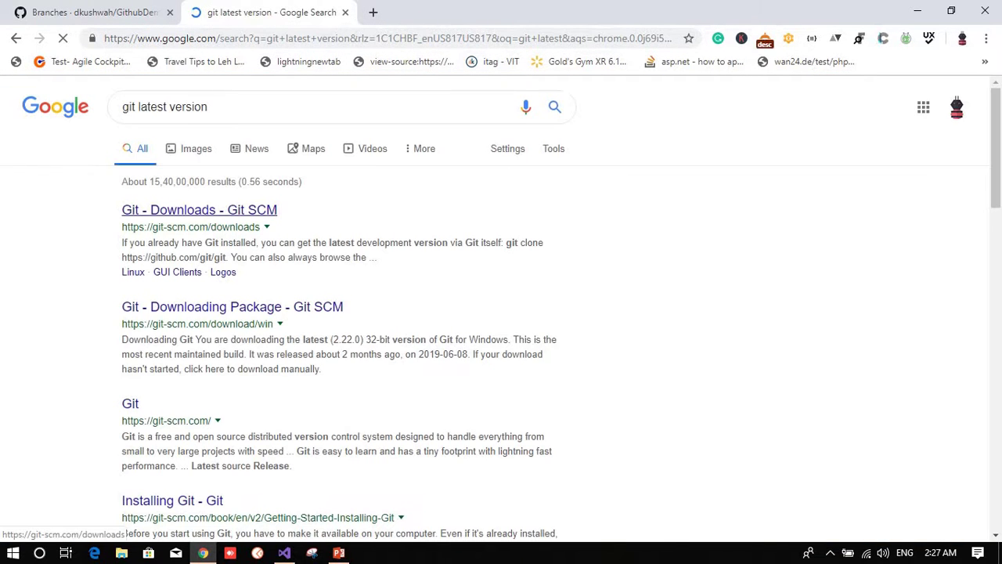
pyautogui.click(203, 216)
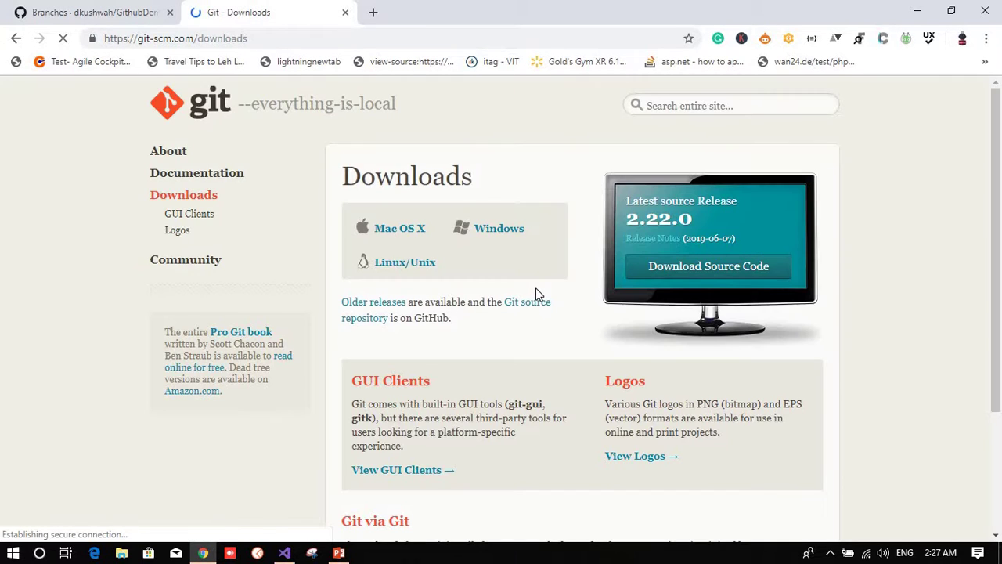
# Step: Reach the 64-bit Git for Windows 2.22.0 download page and cancel the installer save prompt
pyautogui.click(516, 237)
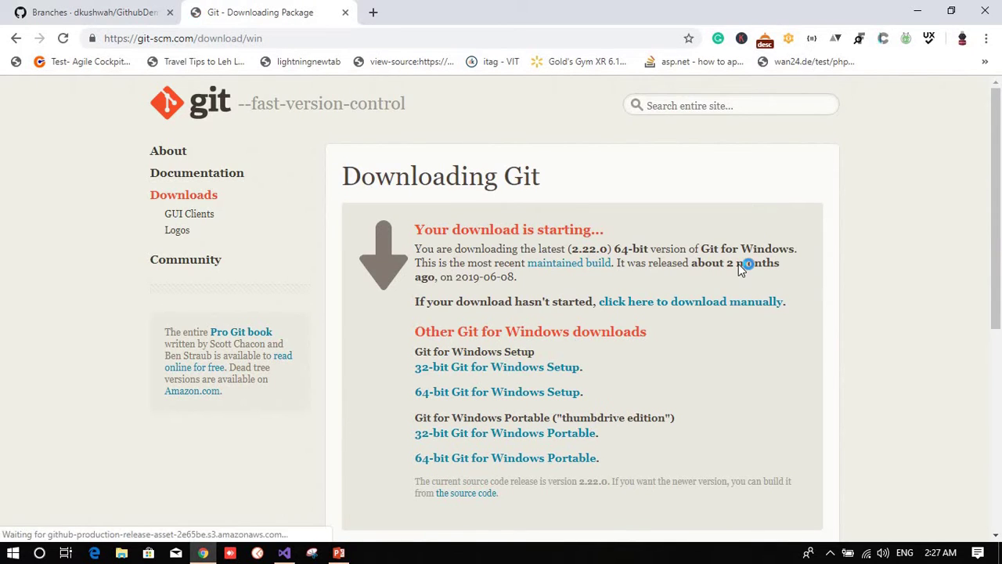
pyautogui.scroll(-1, 739, 264)
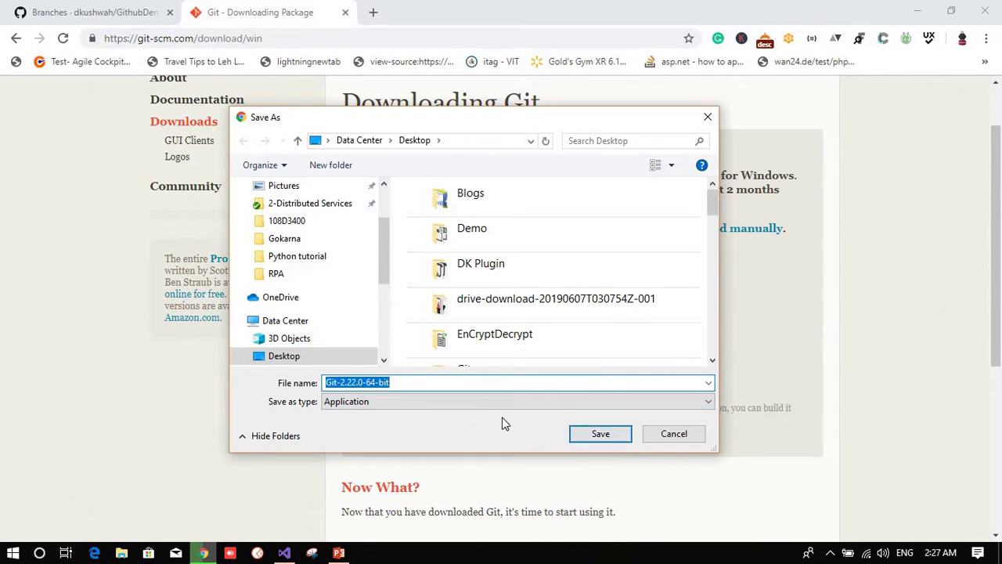
pyautogui.click(651, 435)
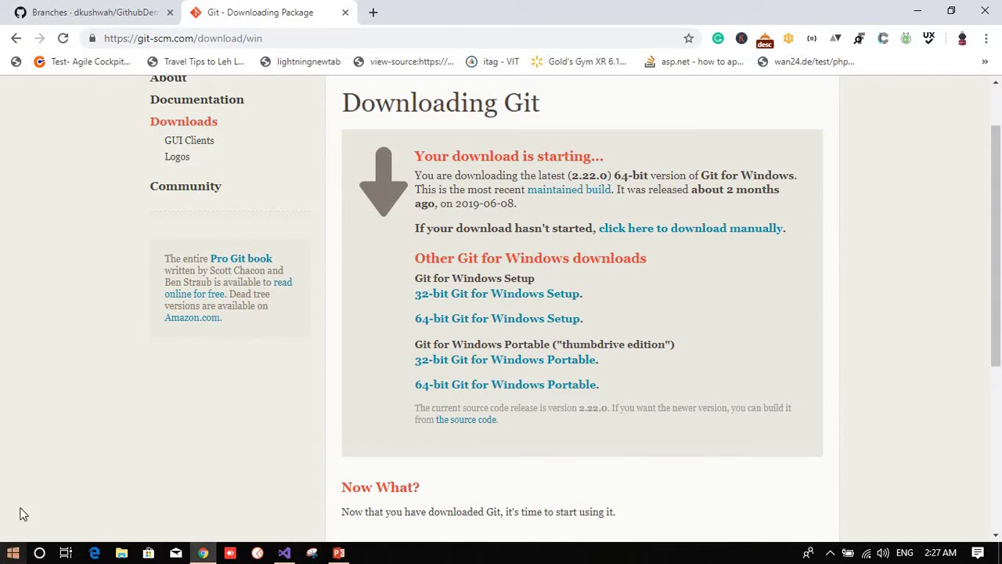
# Step: Launch Command Prompt from Run with cmd and run git to print its usage help
pyautogui.press('super+r')
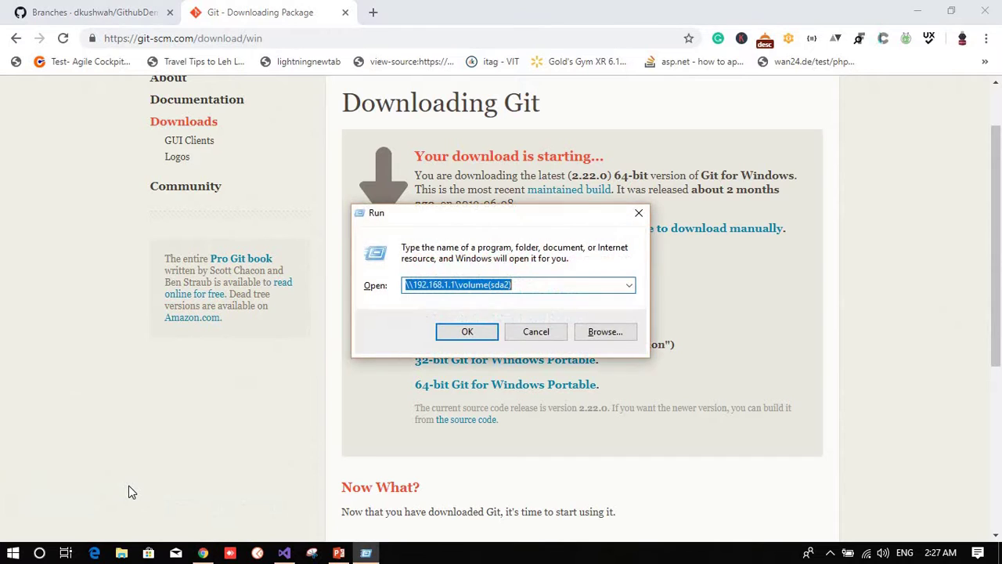
pyautogui.press('Escape')
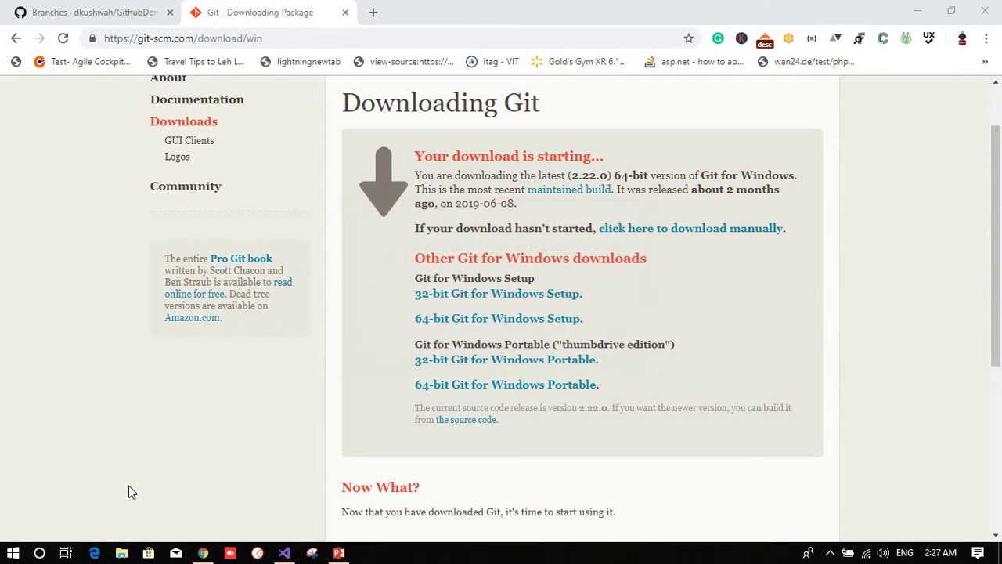
pyautogui.press('super+r')
pyautogui.write('cmd')
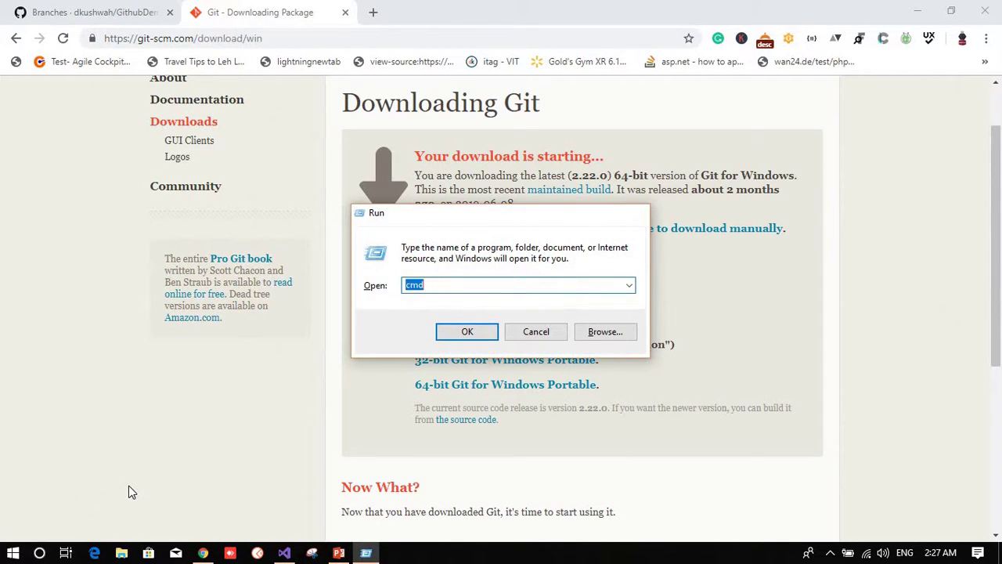
pyautogui.press('Return')
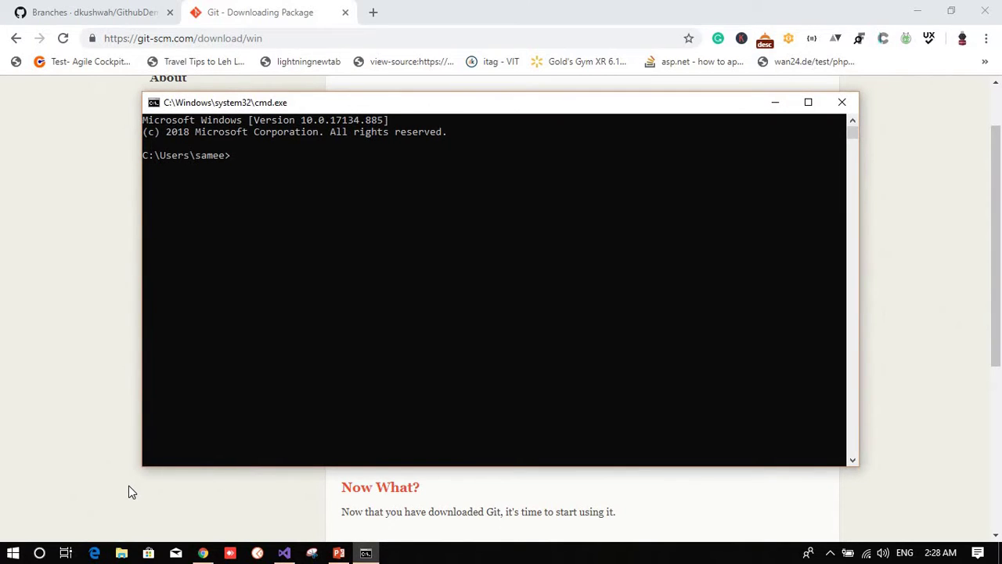
pyautogui.write('git')
pyautogui.press('Return')
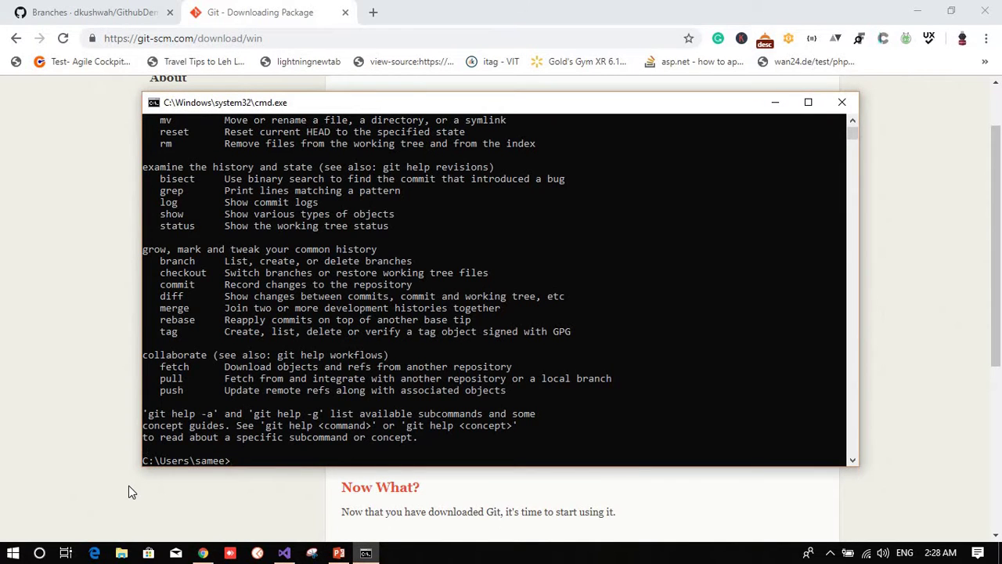
# Step: Mark and clear the git command text in the console, then bring up File Explorer
pyautogui.scroll(6, 251, 384)
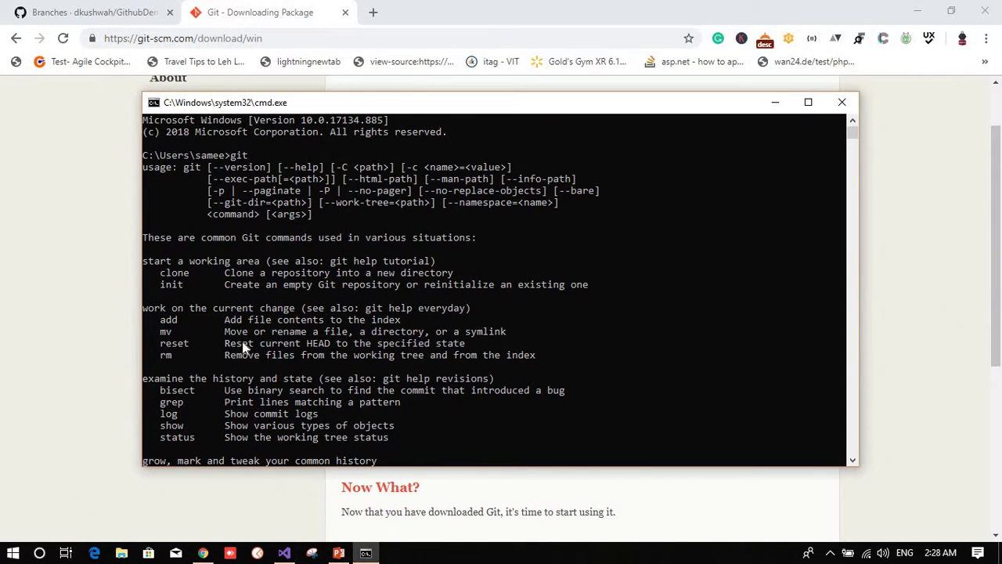
pyautogui.moveTo(251, 161); pyautogui.dragTo(232, 161)
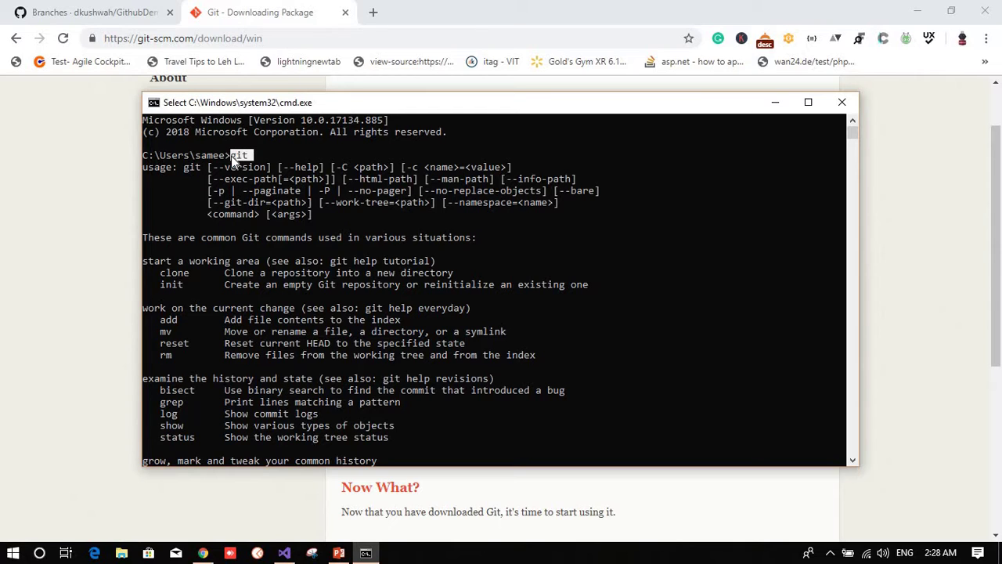
pyautogui.click(315, 178)
pyautogui.hotkey('alt', 'Tab')
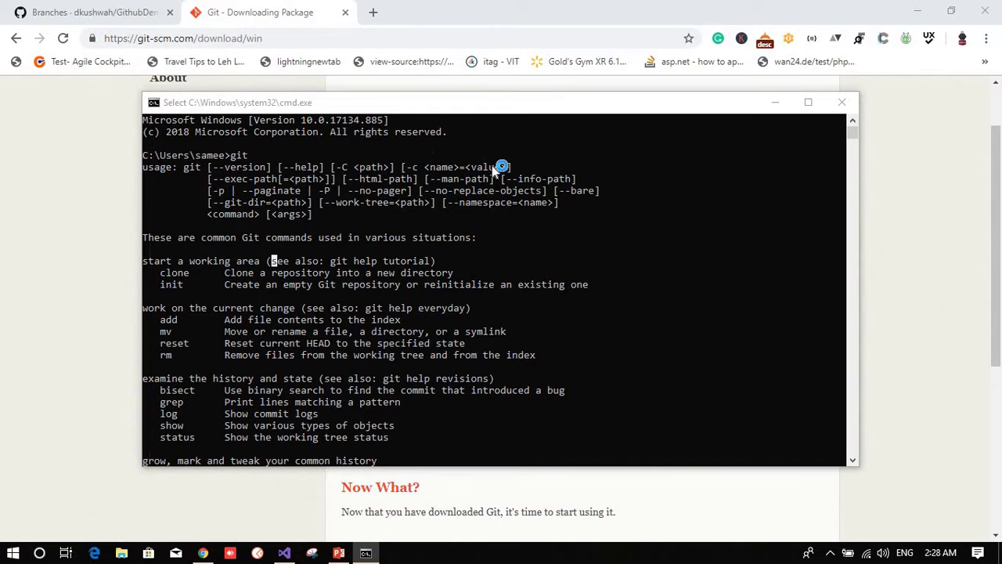
pyautogui.press('super+e')
# Step: Maximize File Explorer, go to C:\Program Files\Git\bin, and select its address-bar path
pyautogui.click(668, 77)
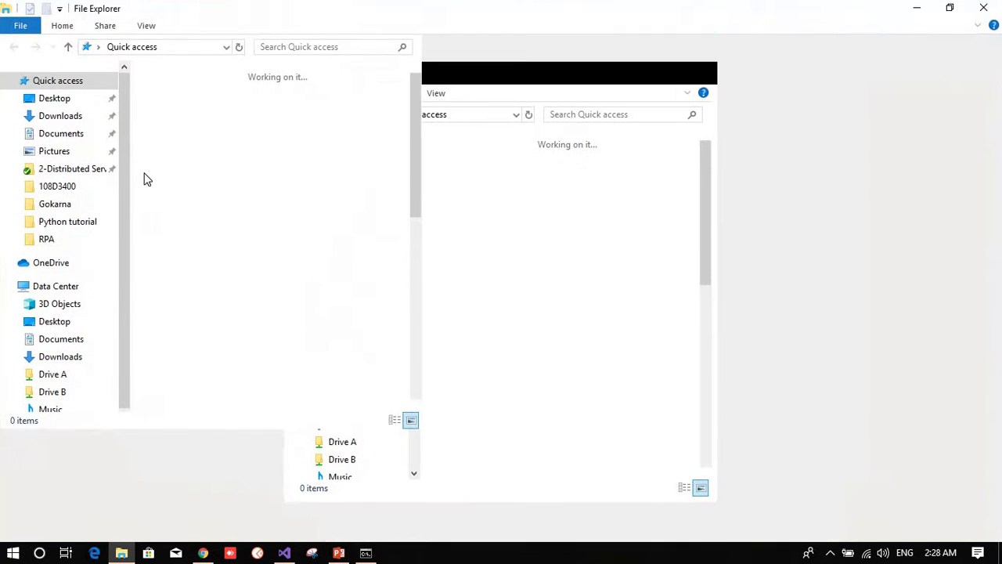
pyautogui.click(55, 287)
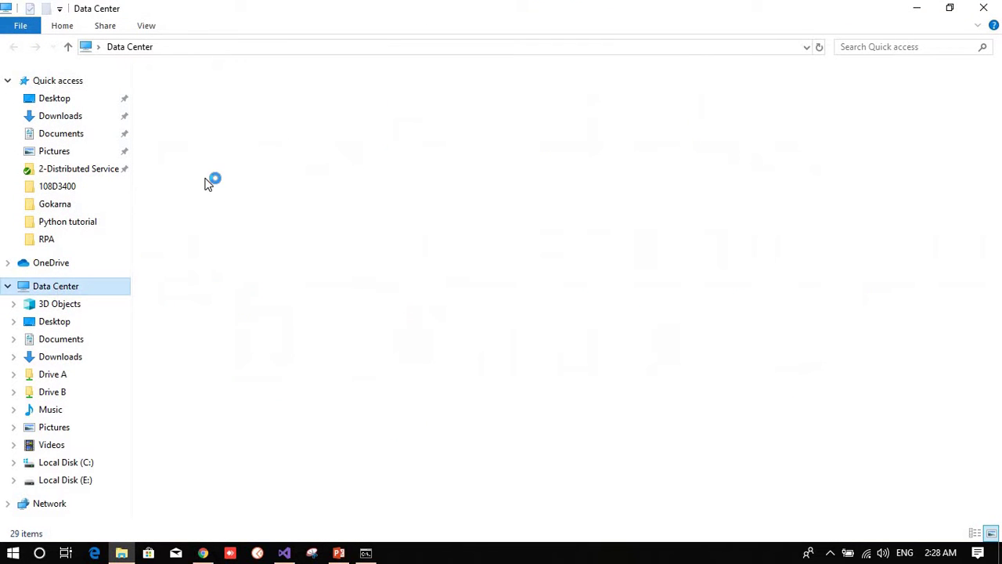
pyautogui.doubleClick(243, 216)
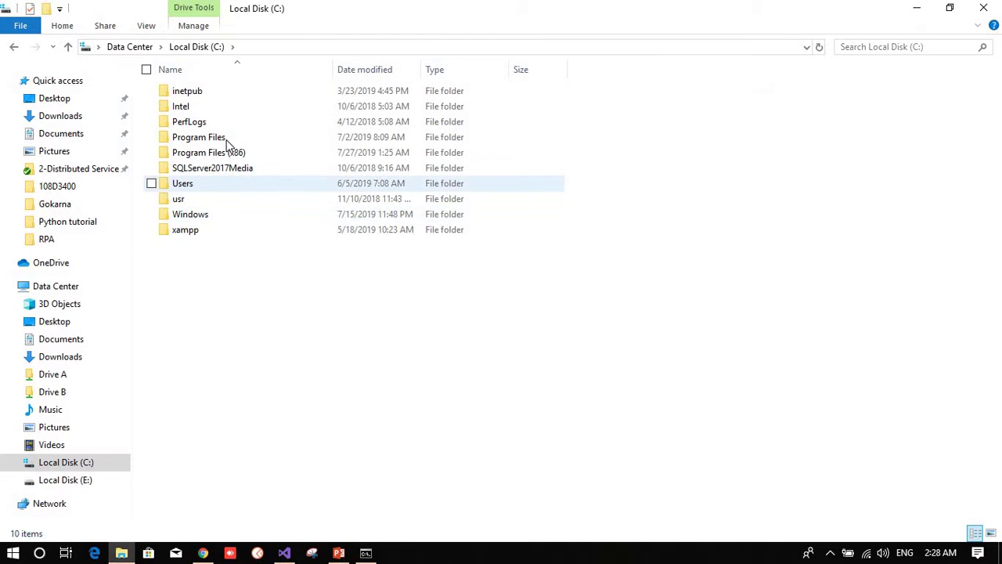
pyautogui.doubleClick(227, 140)
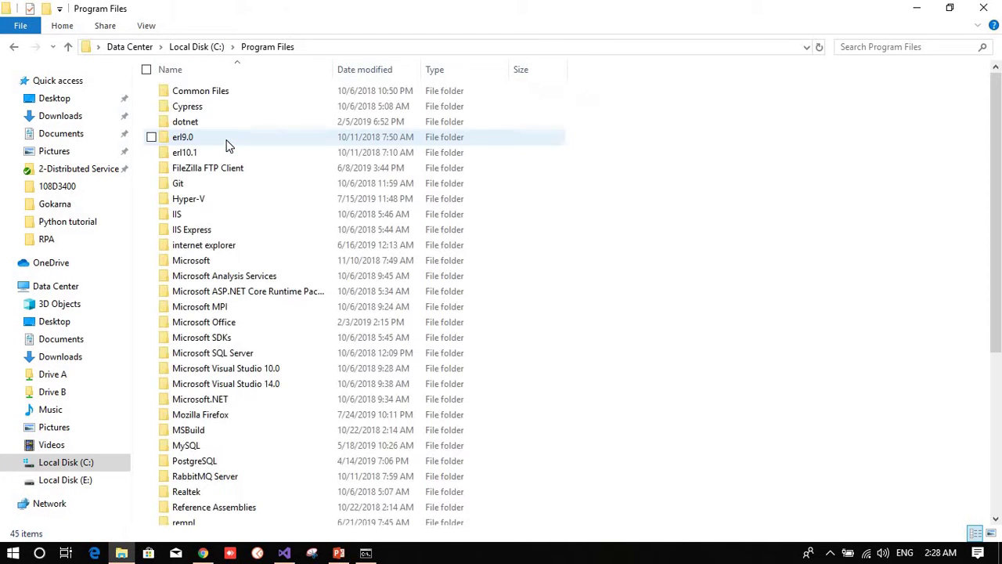
pyautogui.press('g')
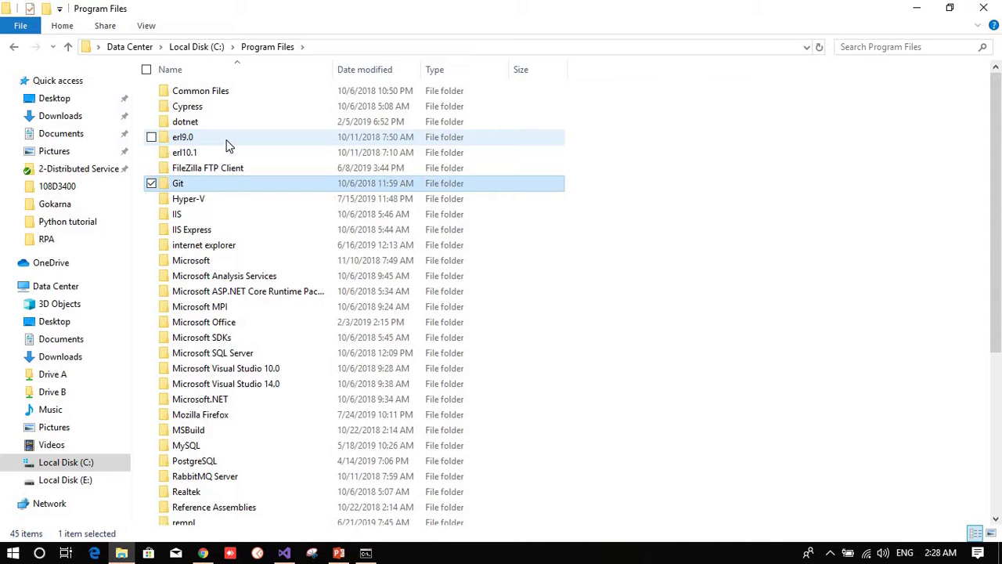
pyautogui.press('Return')
pyautogui.doubleClick(203, 96)
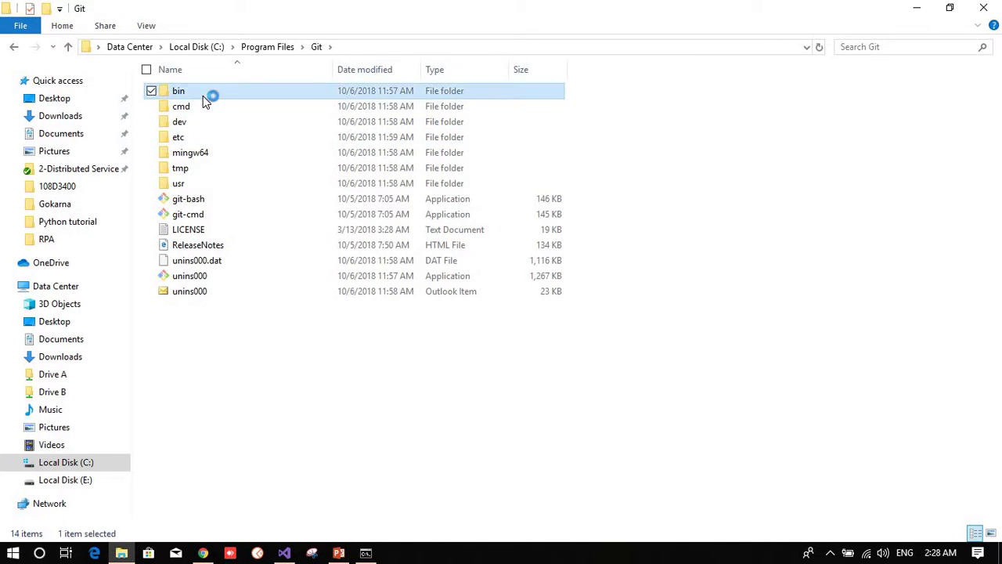
pyautogui.click(435, 46)
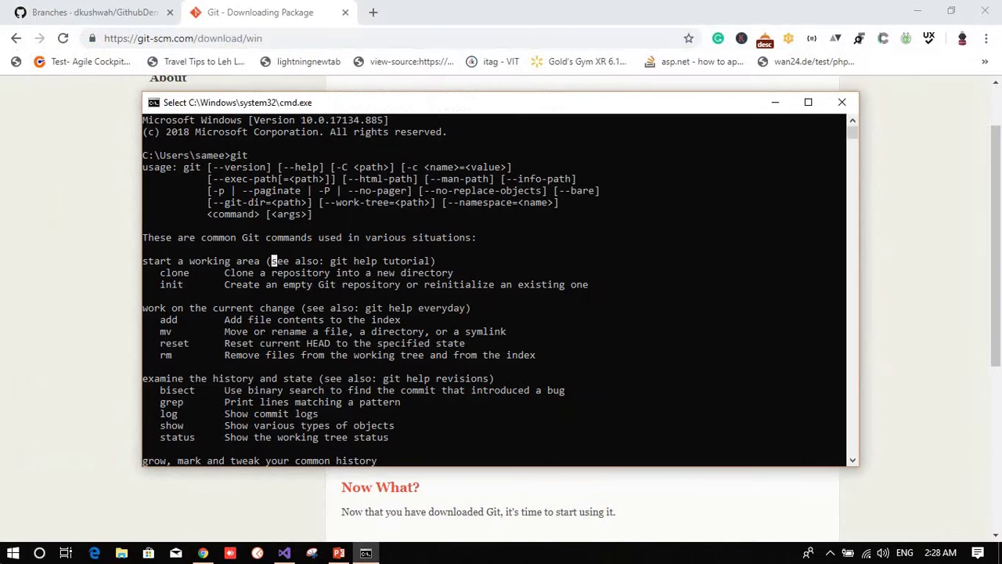
# Step: Search the Start menu for 'Env' and open 'Edit the system environment variables'
pyautogui.press('super')
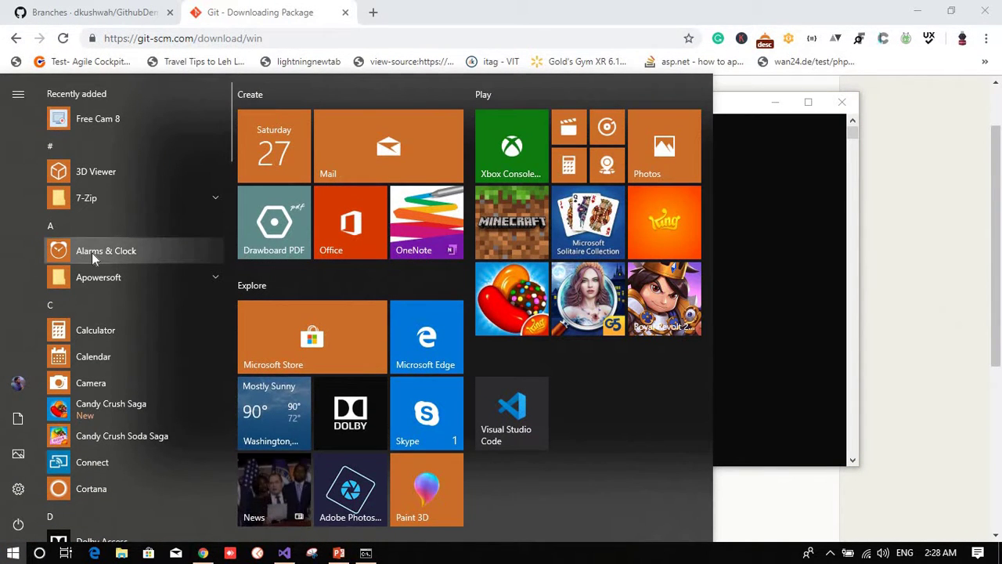
pyautogui.write('gnvrion')
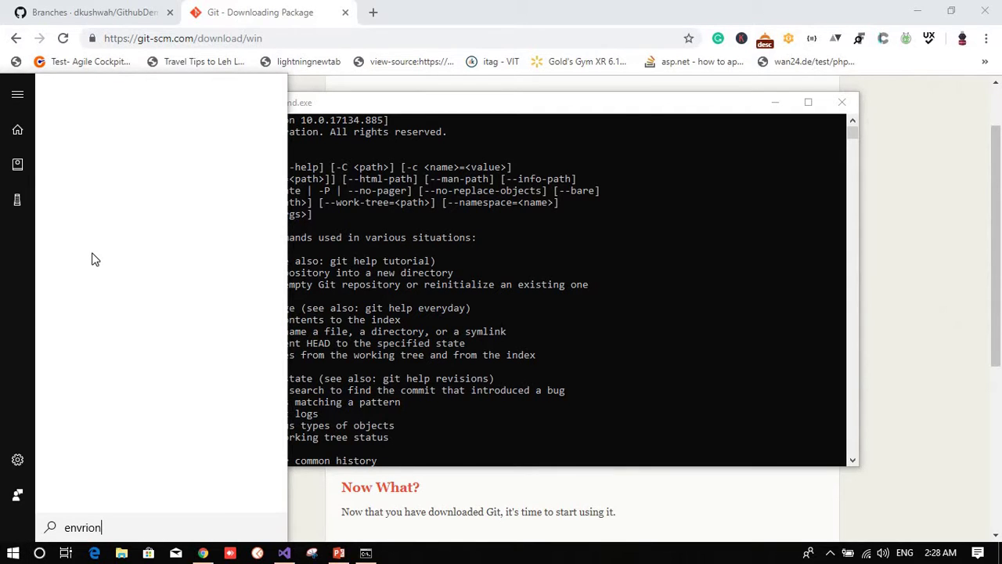
pyautogui.write('ment variable')
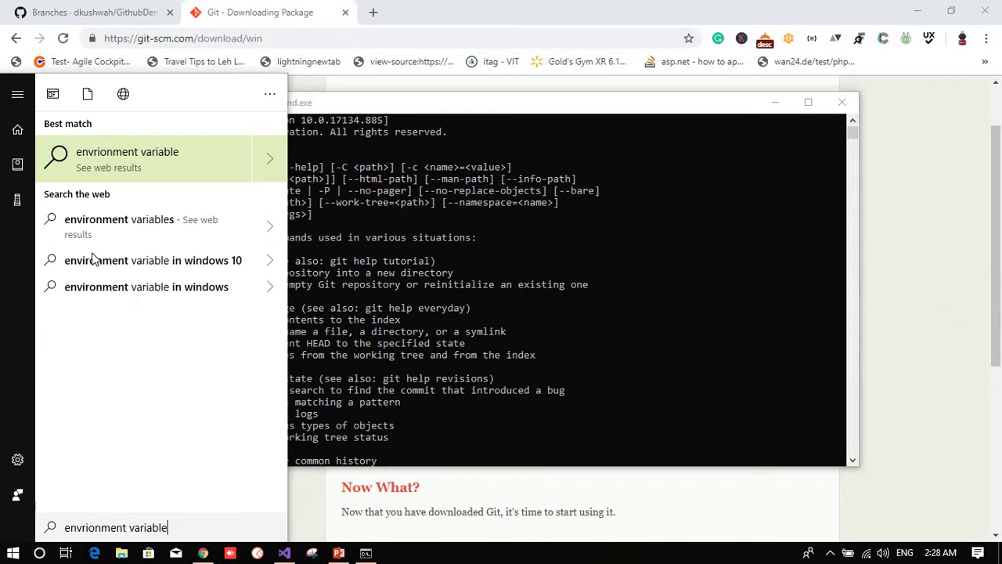
pyautogui.hotkey('ctrl', 'a')
pyautogui.write('Env')
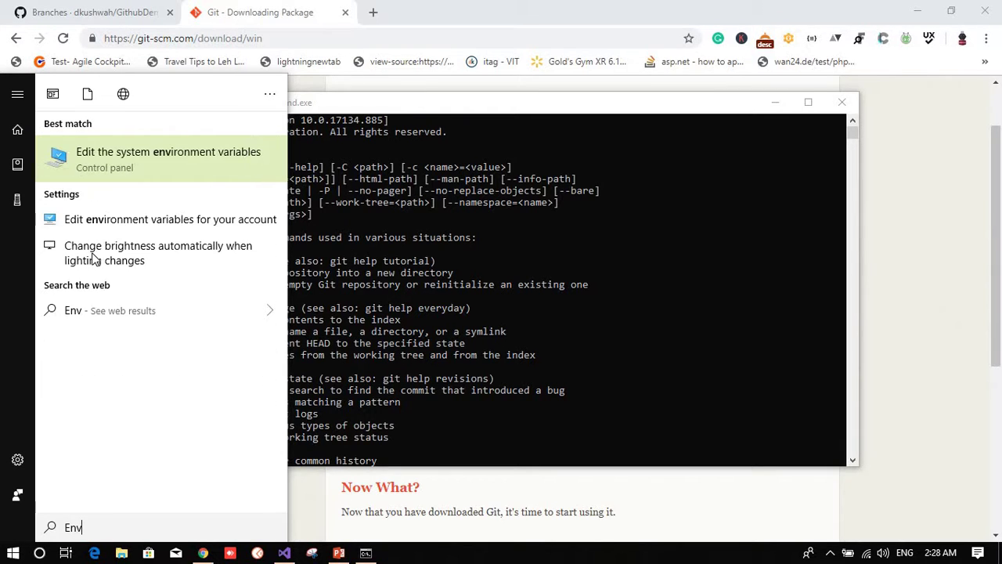
pyautogui.click(224, 160)
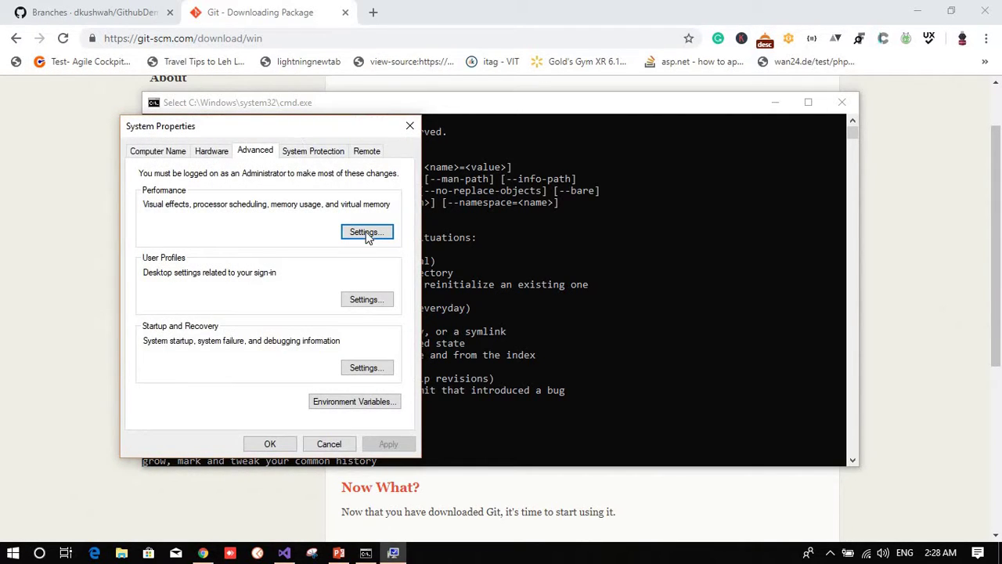
pyautogui.click(358, 401)
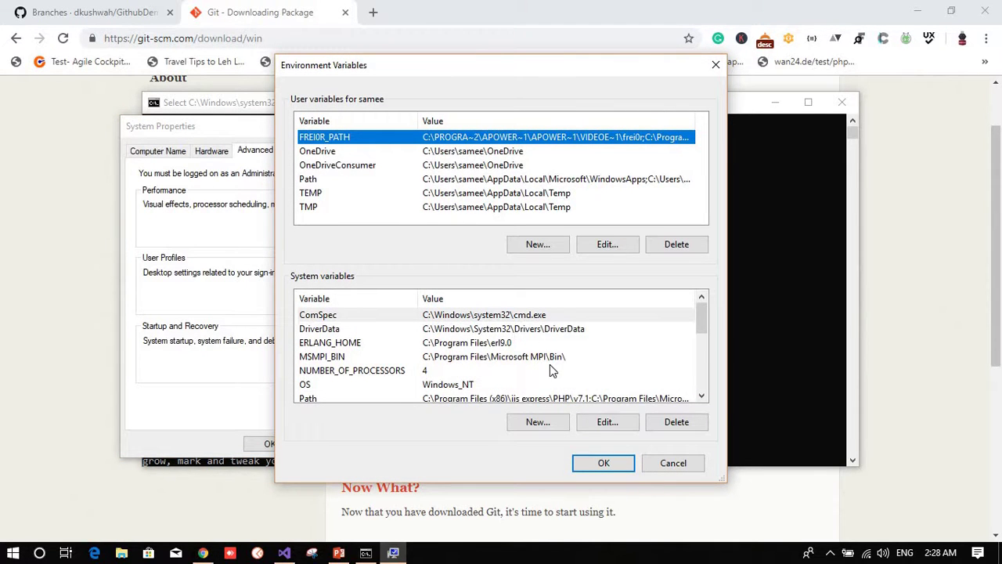
pyautogui.scroll(-1, 550, 368)
pyautogui.click(363, 357)
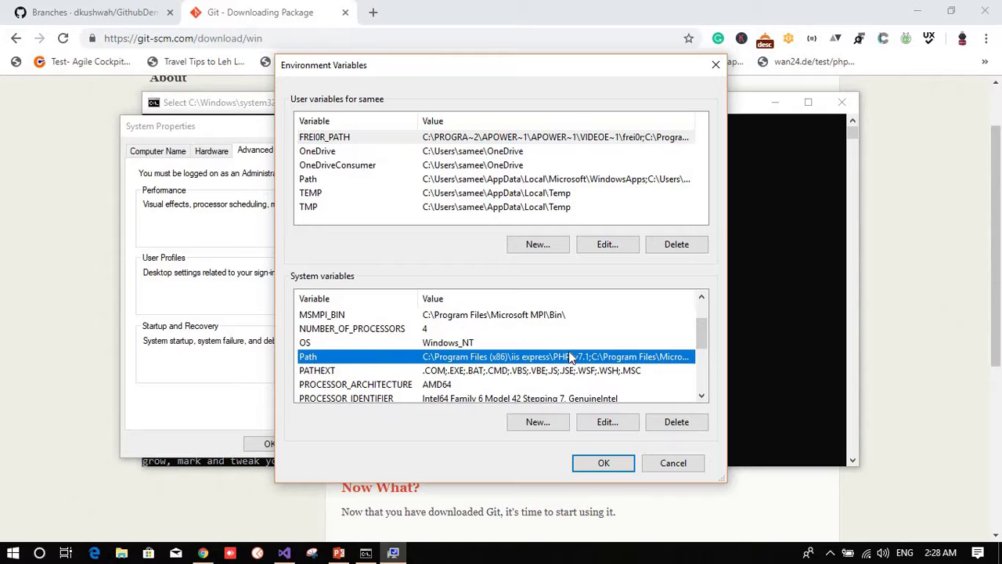
pyautogui.doubleClick(565, 356)
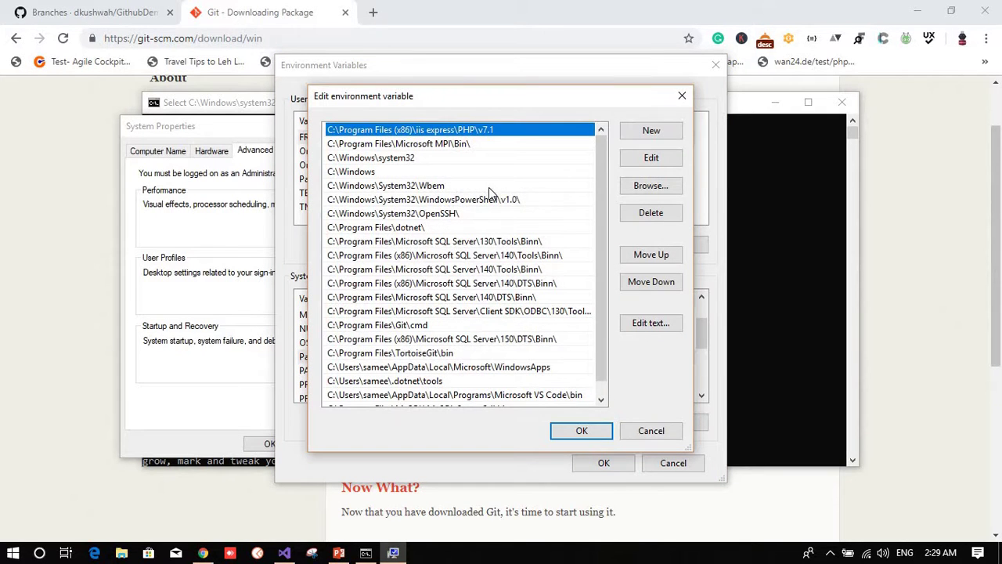
pyautogui.scroll(-1, 545, 240)
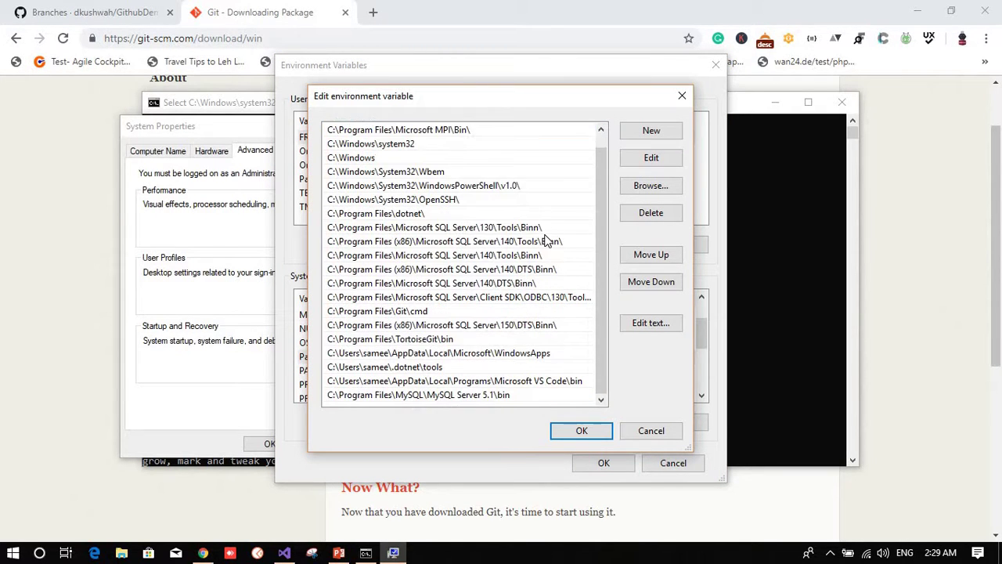
pyautogui.click(491, 395)
pyautogui.press('Up')
pyautogui.press('Up')
pyautogui.press('Up')
pyautogui.press('Up')
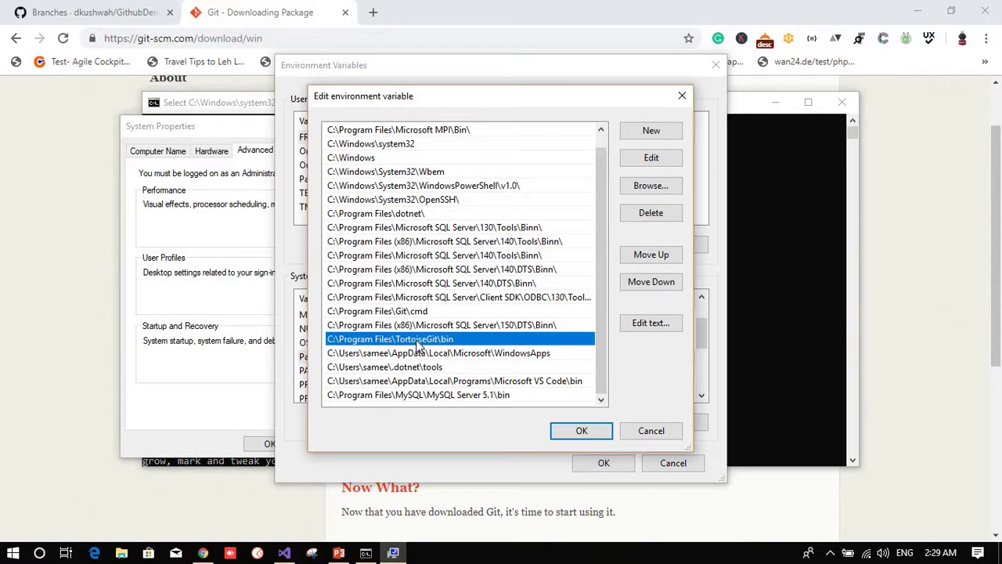
pyautogui.click(651, 432)
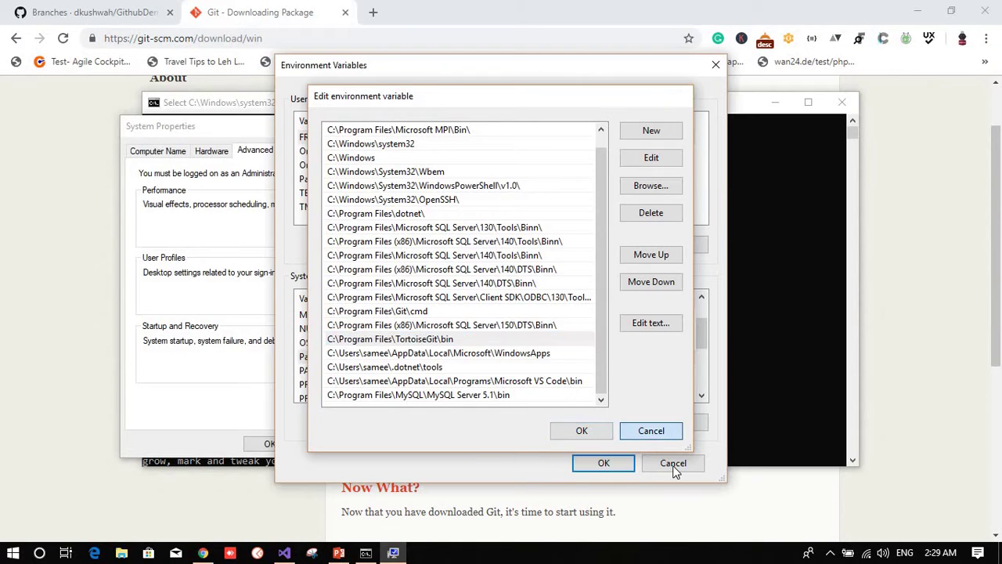
pyautogui.click(674, 464)
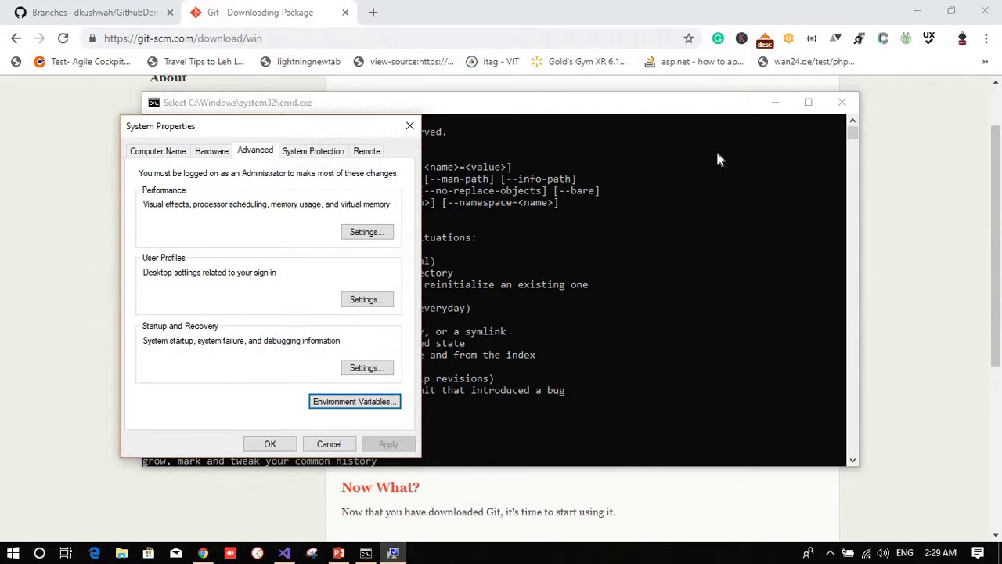
pyautogui.click(410, 126)
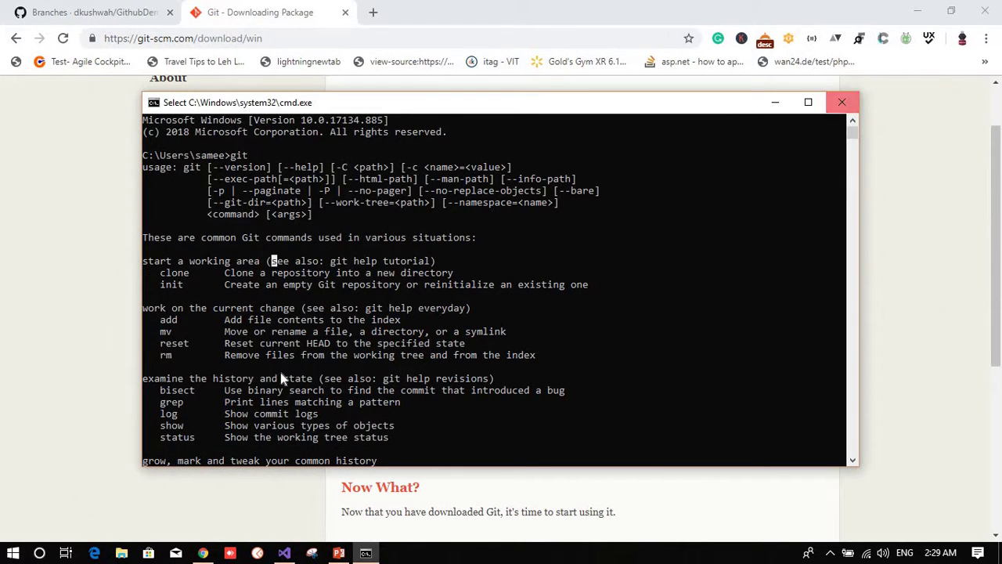
# Step: Run git in the Command Prompt to confirm it prints its usage help
pyautogui.scroll(-11, 284, 380)
pyautogui.scroll(5, 357, 423)
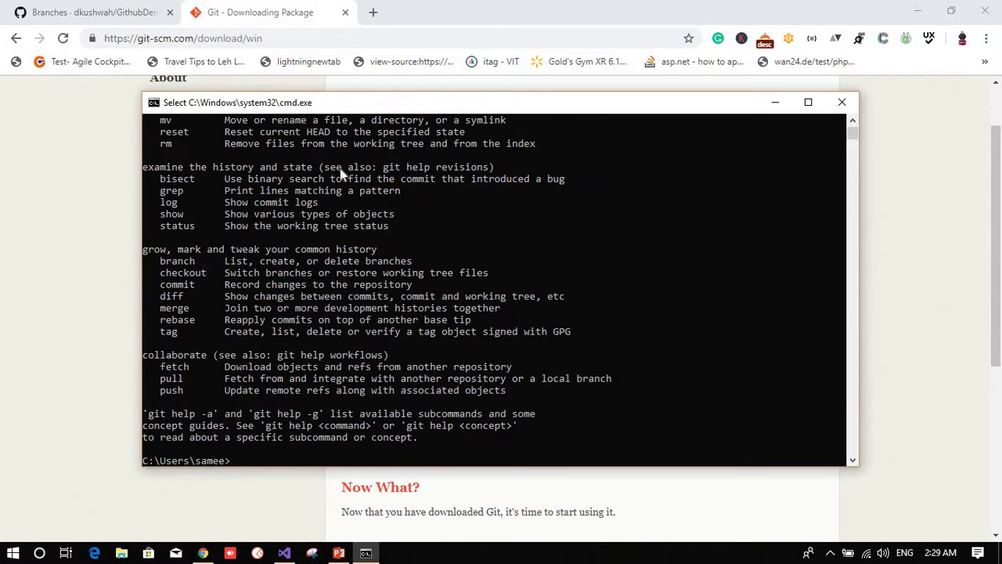
pyautogui.scroll(-5, 340, 170)
pyautogui.moveTo(346, 103); pyautogui.dragTo(432, 117)
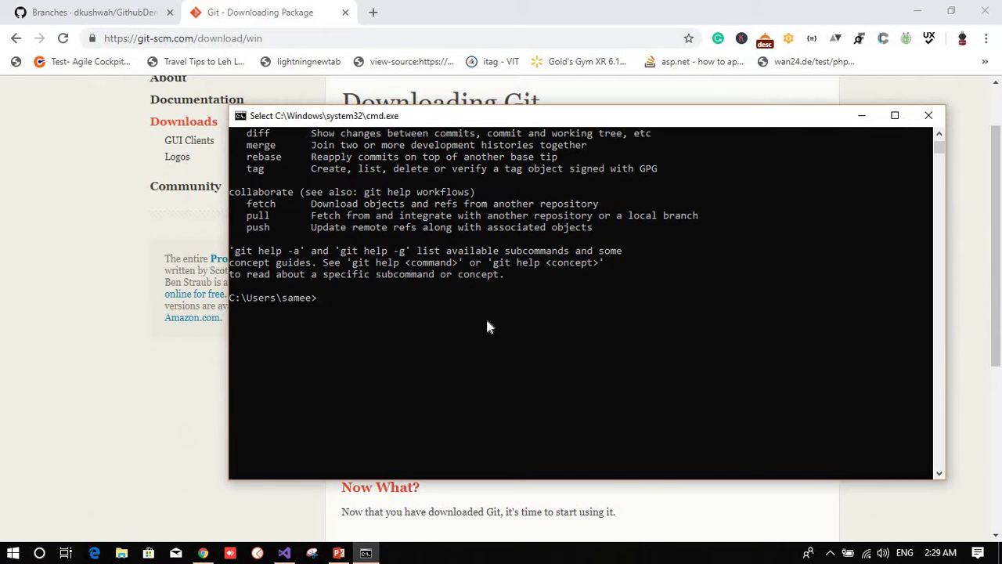
pyautogui.write('git')
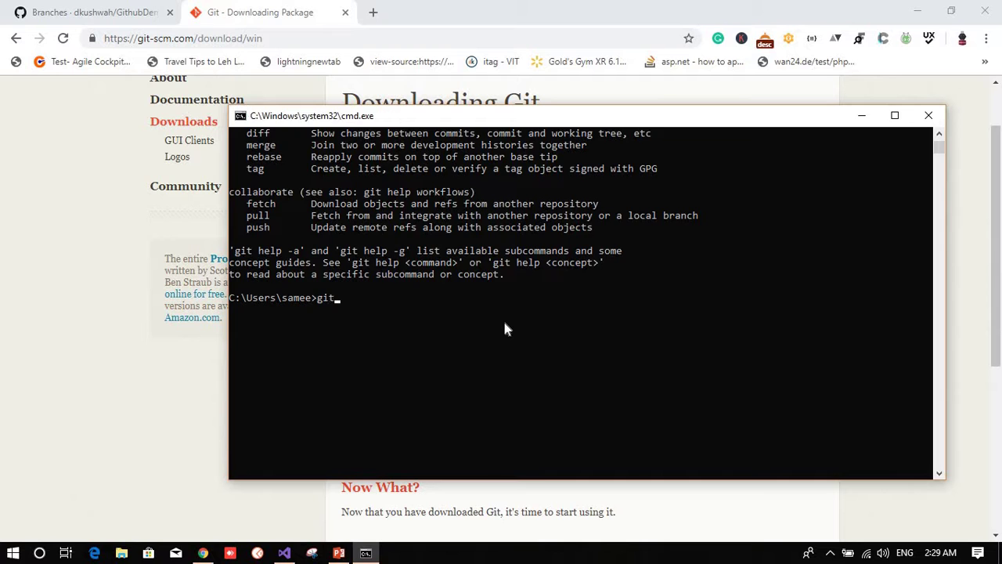
pyautogui.press('Return')
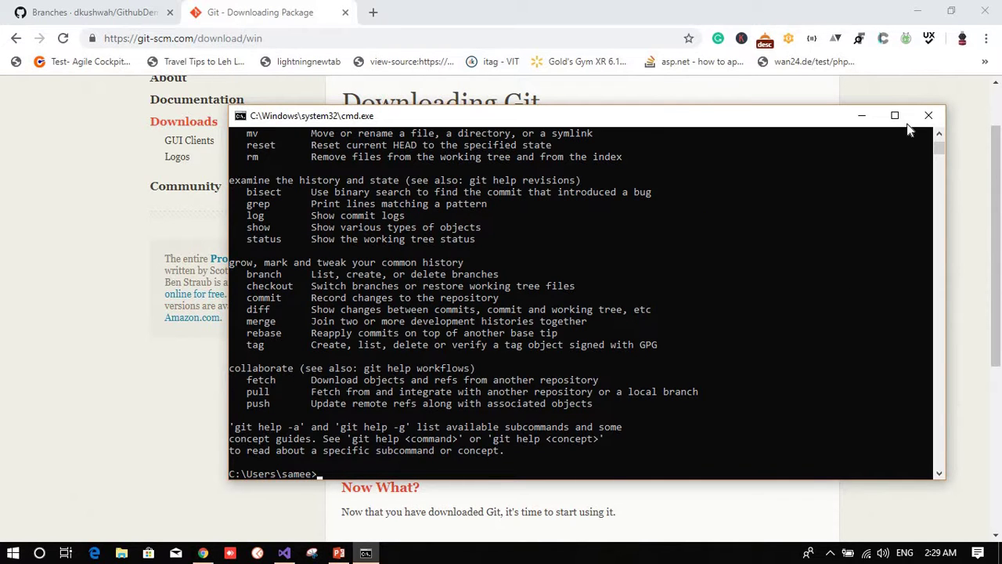
# Step: Close the console, return to the GithubDemo branches page, and select its web address
pyautogui.click(929, 116)
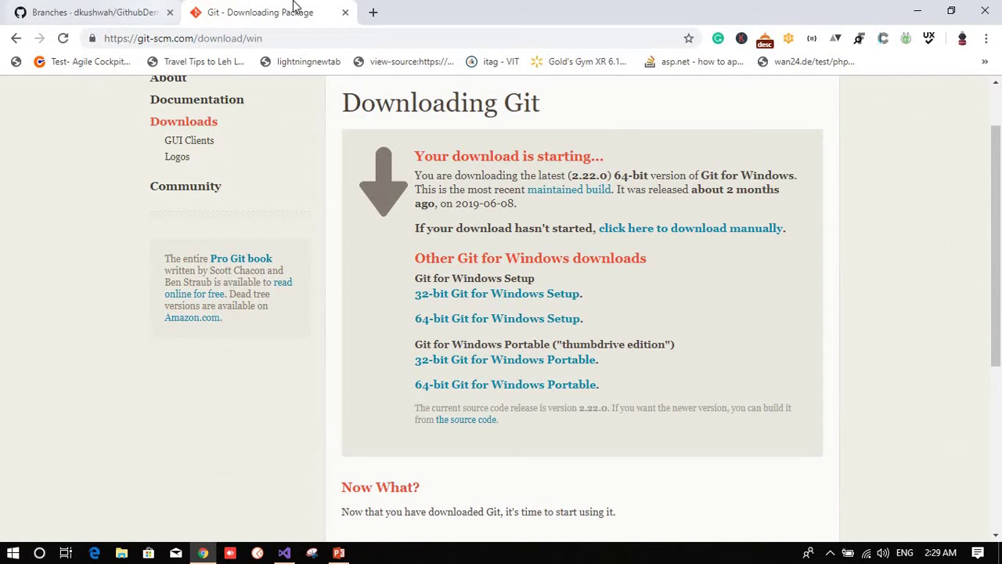
pyautogui.scroll(1, 374, 209)
pyautogui.click(66, 17)
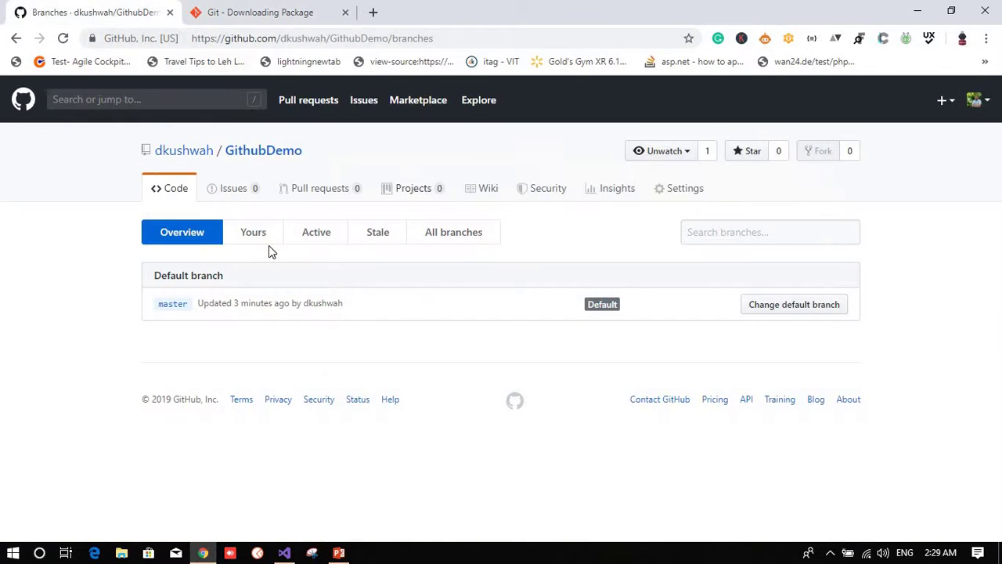
pyautogui.click(483, 38)
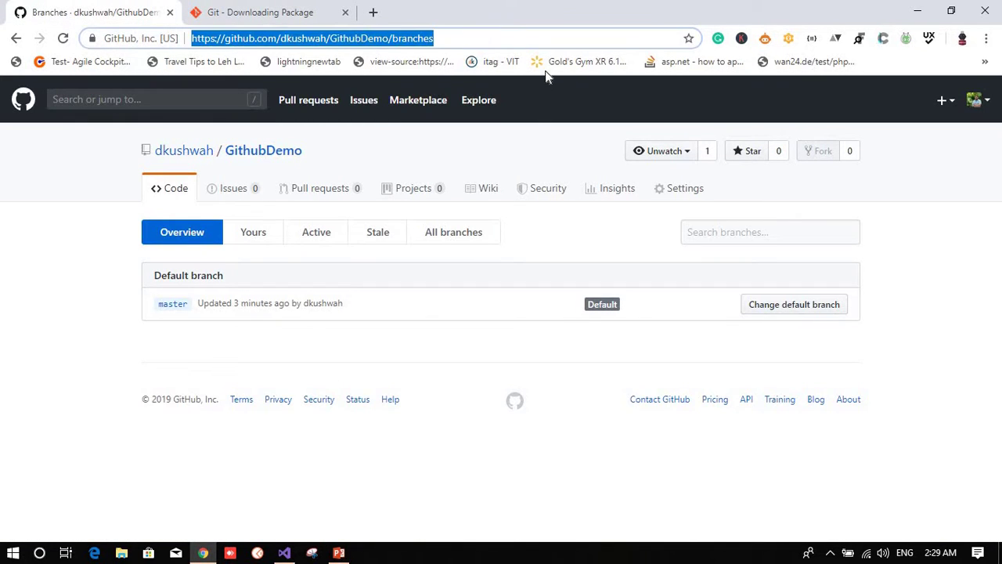